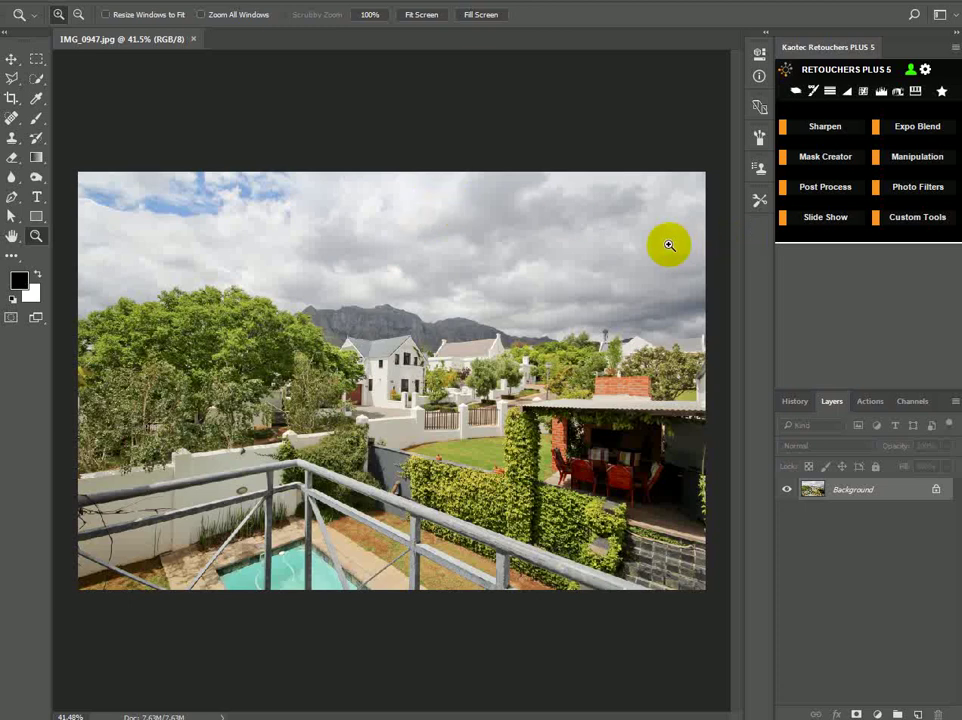
Open the Sky tool set among the Manipulation tools
left_click(917, 162)
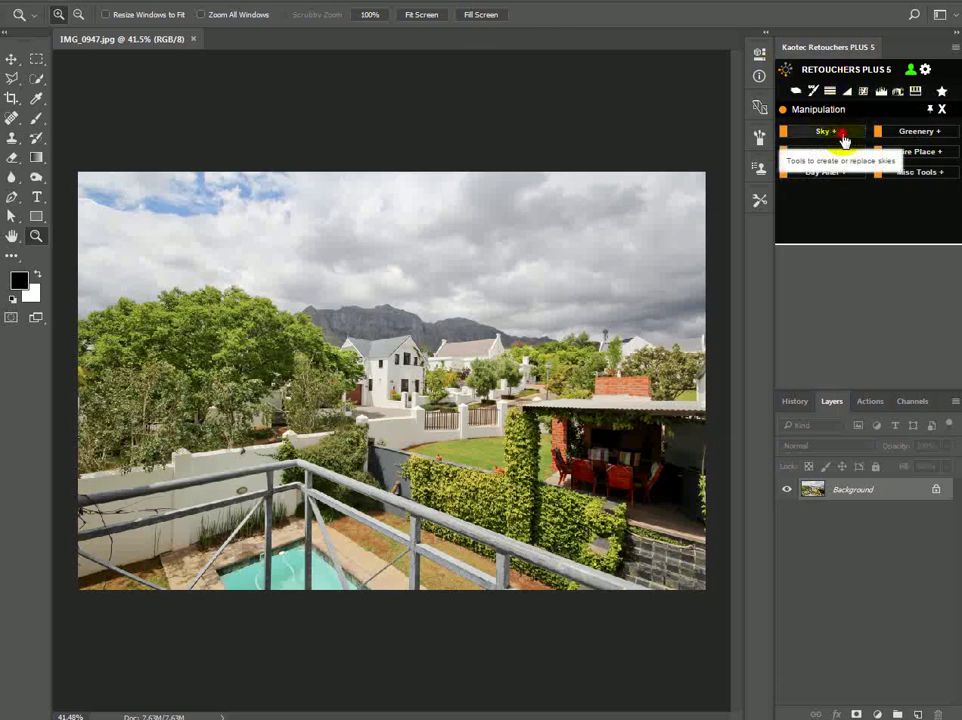
left_click(843, 138)
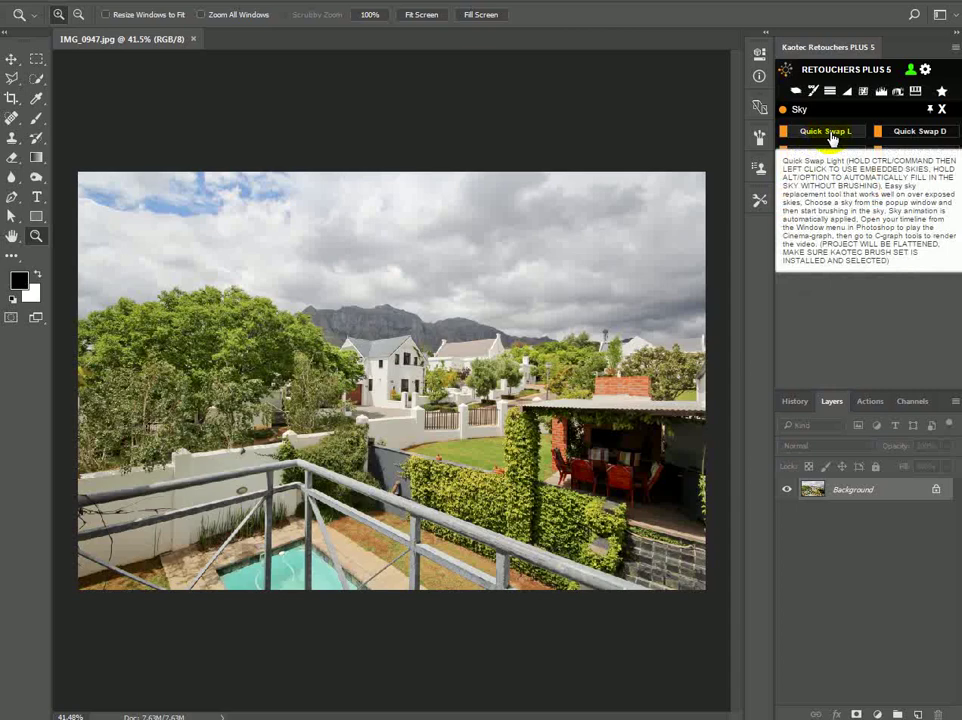
left_click(831, 139)
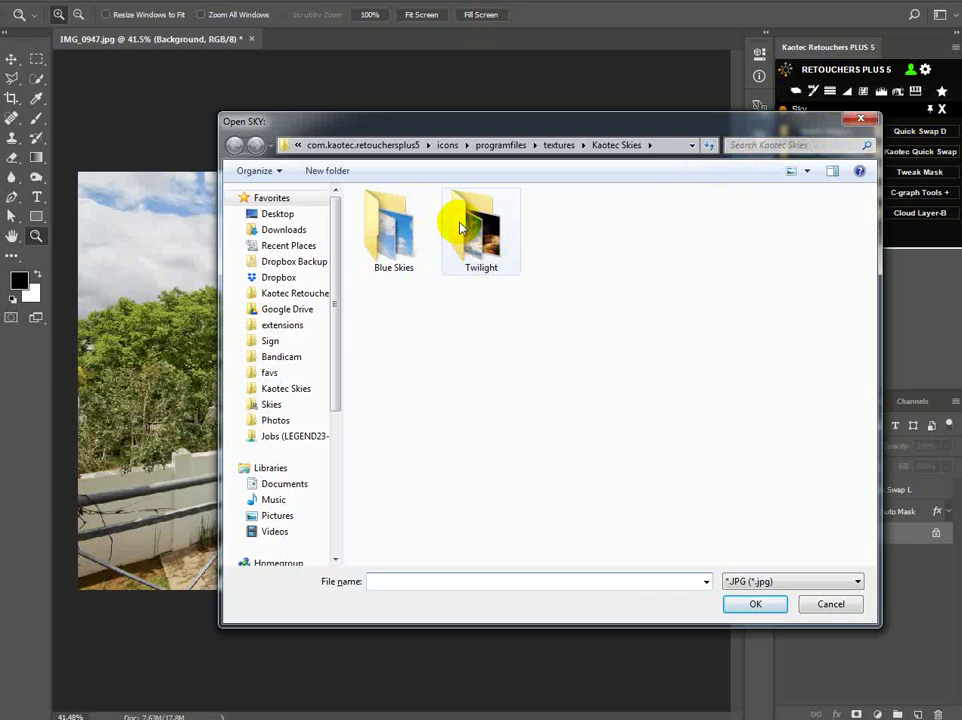
left_click(830, 604)
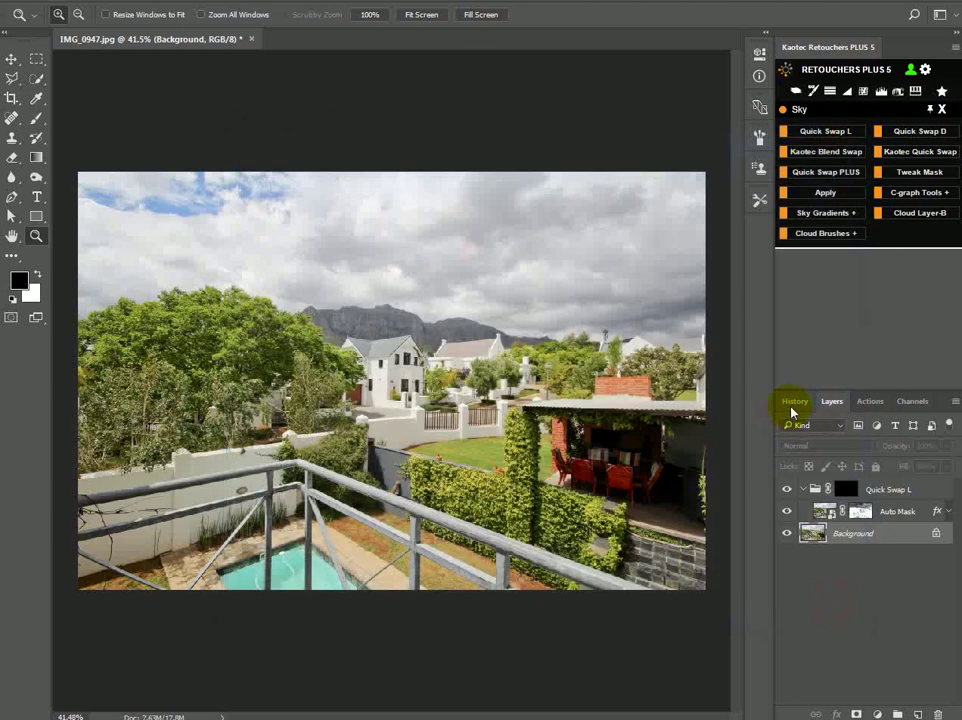
left_click(795, 401)
left_click(845, 425)
left_click(834, 402)
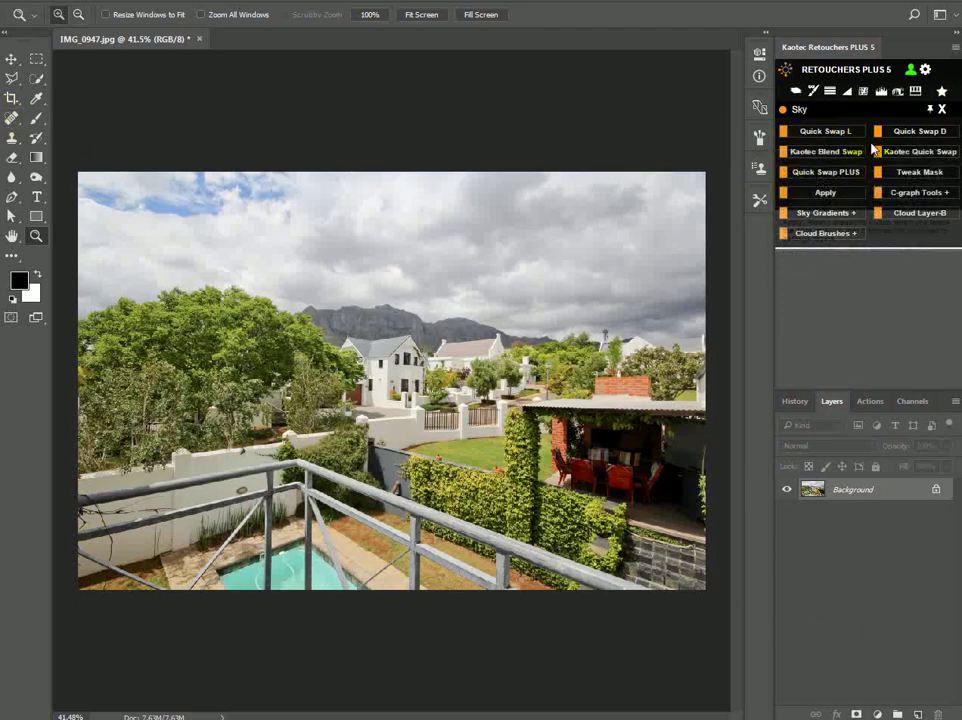
left_click(818, 132)
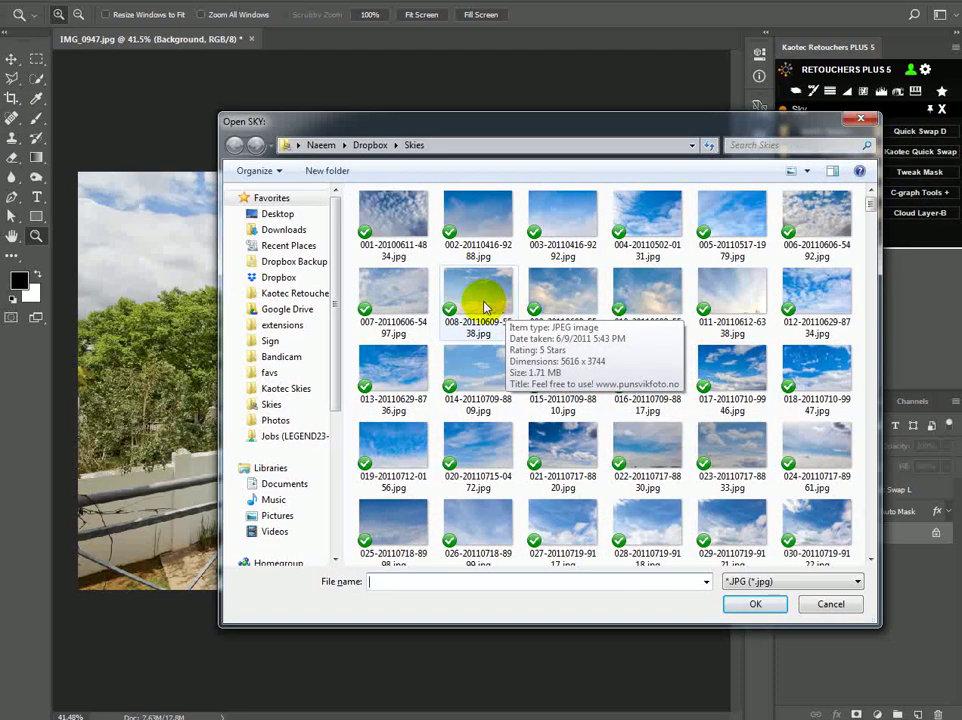
double_click(484, 305)
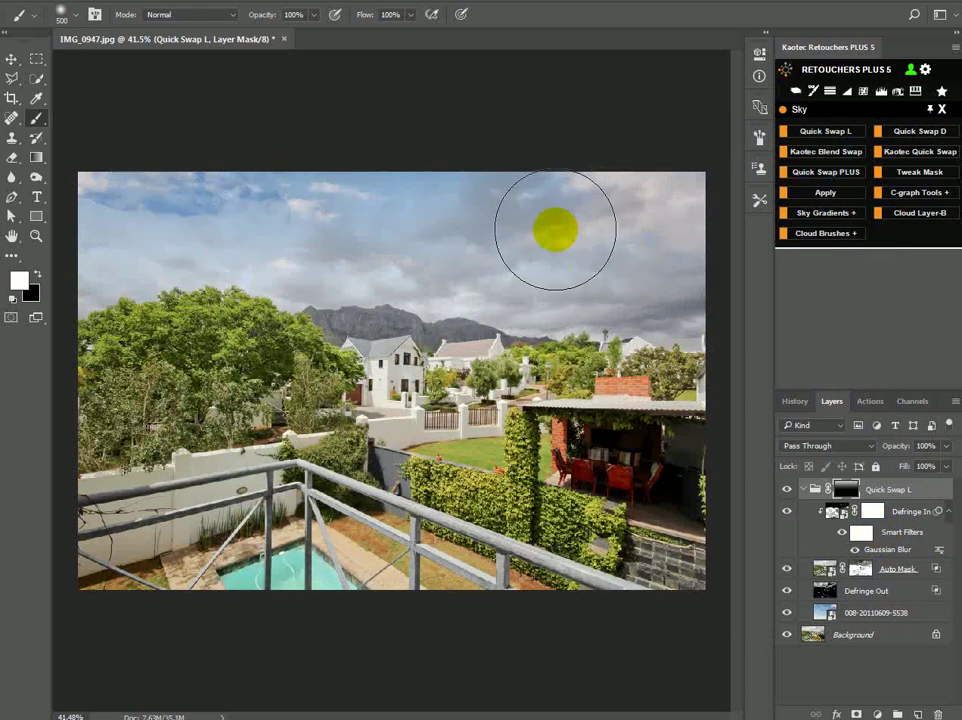
key("ctrl+z")
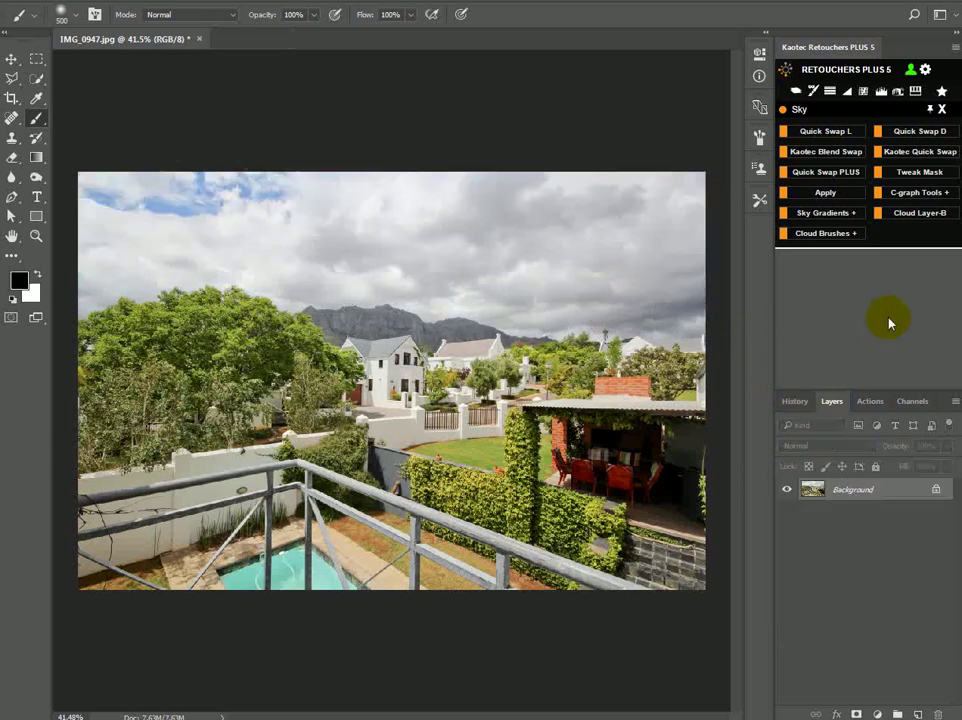
Blow out the whole cloudy sky to white with the Dodge tool, using the Highlights range at 100% exposure
left_click(41, 180)
left_click(88, 178)
mouse_move(340, 224)
left_mouse_down()
mouse_move(194, 219)
mouse_move(217, 183)
mouse_move(127, 168)
mouse_move(150, 181)
mouse_move(158, 213)
mouse_move(232, 220)
mouse_move(163, 203)
mouse_move(104, 229)
mouse_move(84, 290)
mouse_move(72, 297)
mouse_move(137, 280)
mouse_move(288, 270)
mouse_move(270, 270)
mouse_move(307, 284)
mouse_move(318, 283)
mouse_move(289, 281)
mouse_move(381, 281)
mouse_move(461, 293)
mouse_move(387, 283)
mouse_move(419, 295)
mouse_move(573, 310)
mouse_move(505, 306)
mouse_move(544, 315)
mouse_move(711, 310)
mouse_move(676, 321)
mouse_move(708, 326)
mouse_move(629, 266)
mouse_move(484, 255)
mouse_move(410, 237)
mouse_move(327, 240)
mouse_move(606, 271)
mouse_move(504, 220)
mouse_move(491, 196)
mouse_move(597, 234)
mouse_move(581, 187)
mouse_move(633, 175)
left_mouse_up()
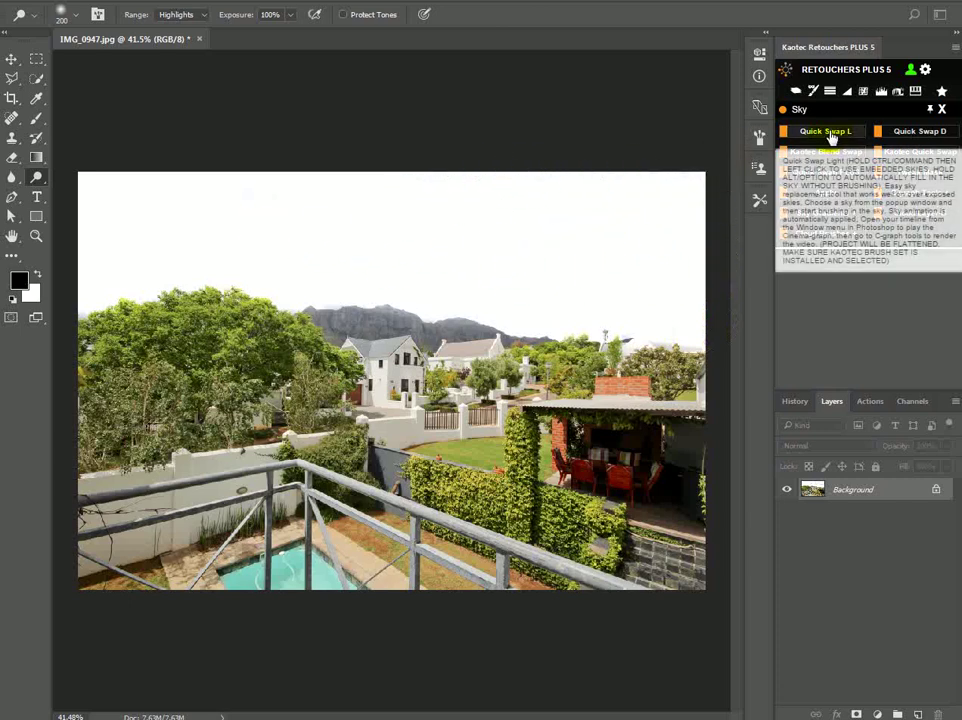
left_click(829, 133)
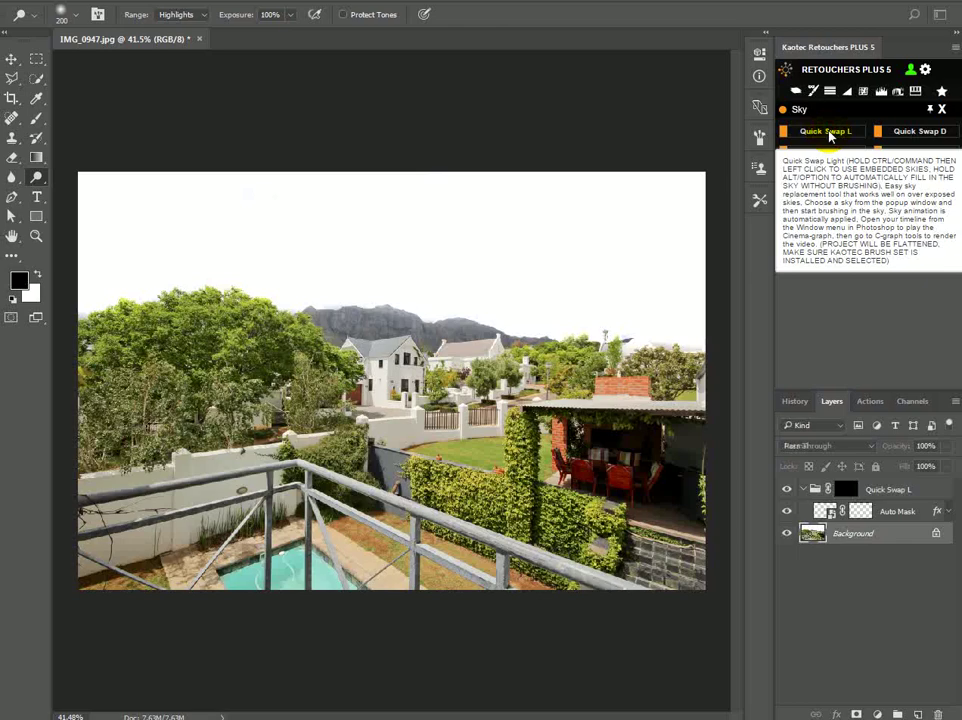
double_click(495, 284)
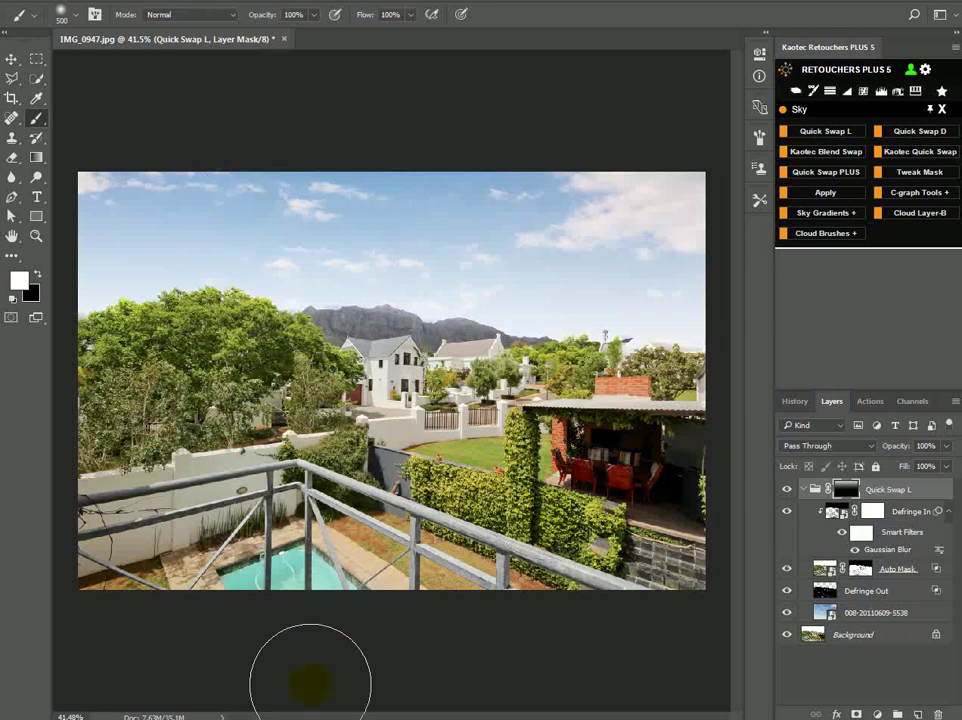
left_click(638, 281)
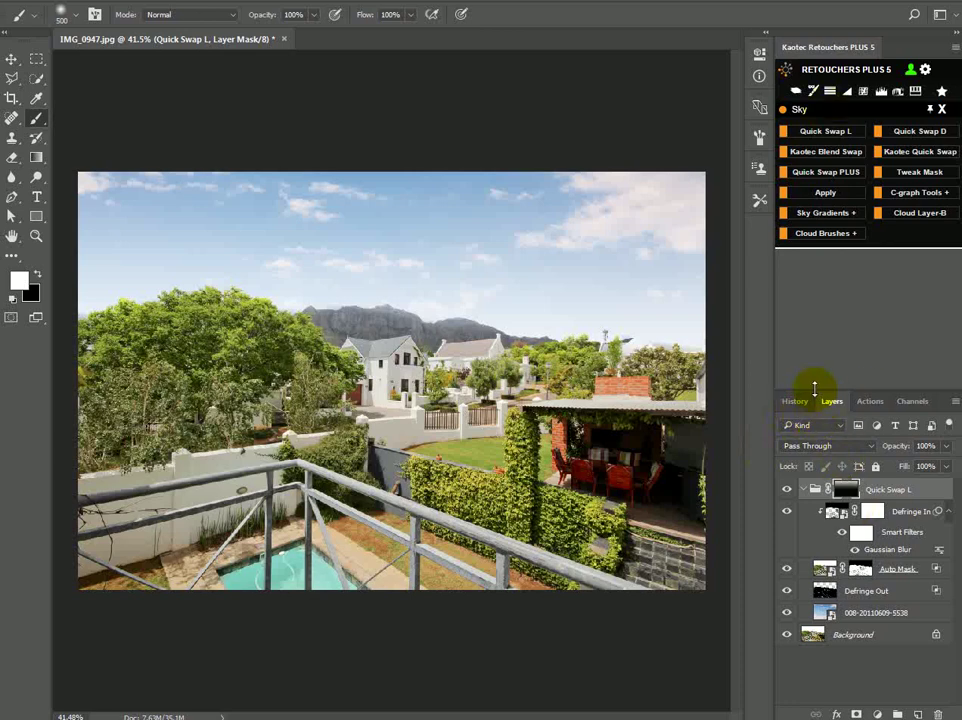
Revert the photo through its history to the original cloudy sky
left_click(795, 401)
left_click(825, 424)
left_click(832, 401)
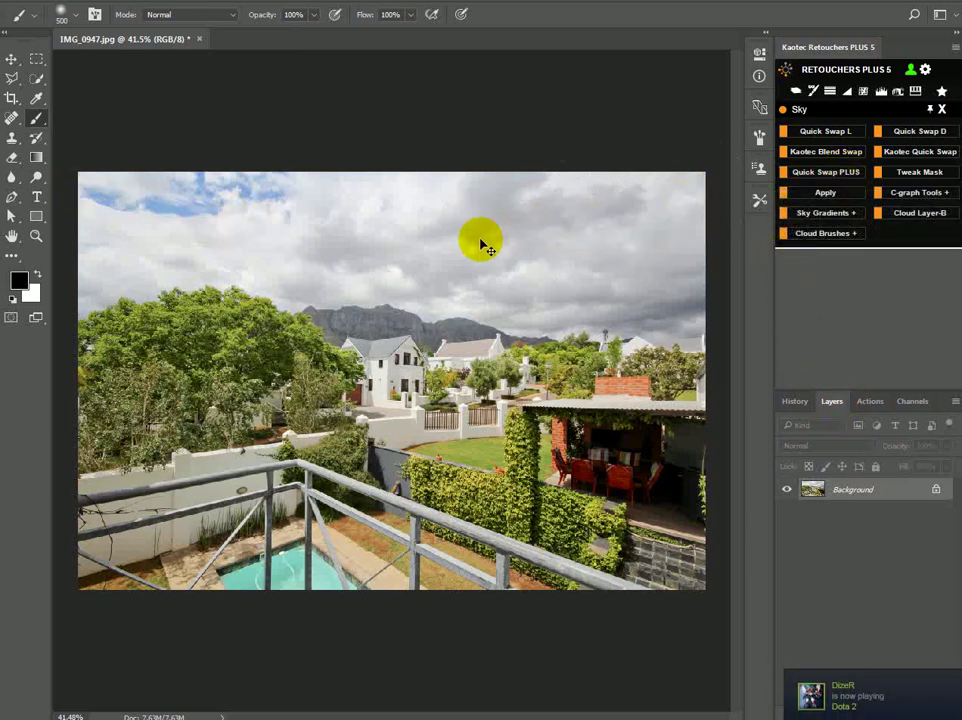
Try replacing the cloudy sky with the embedded Blue skies (8).jpg through Quick Swap L, painting it in across the sky
left_click(836, 133)
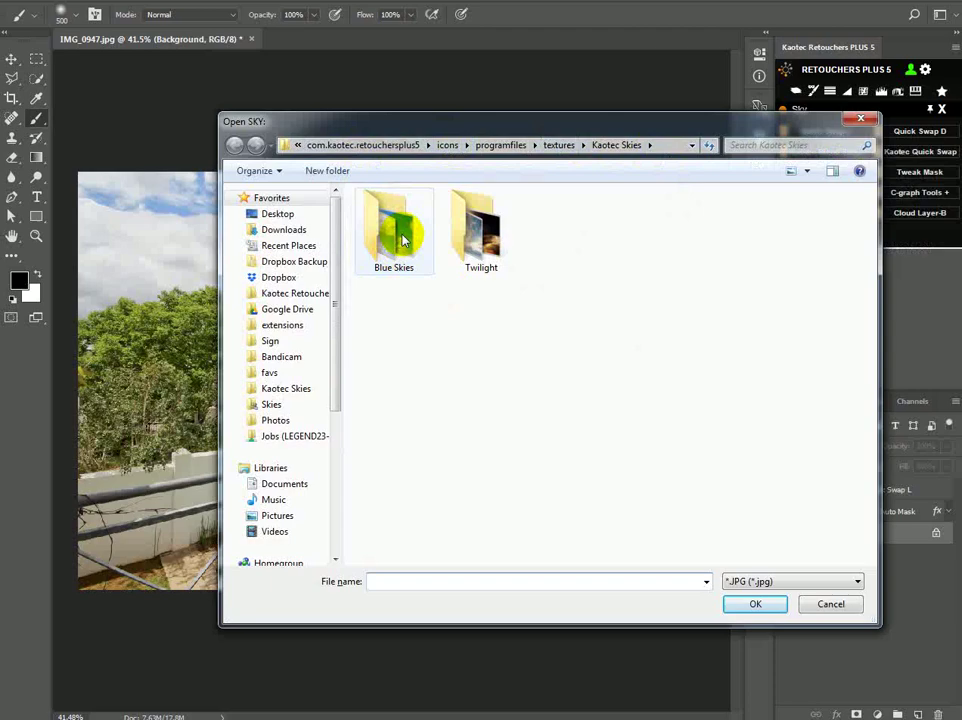
double_click(404, 240)
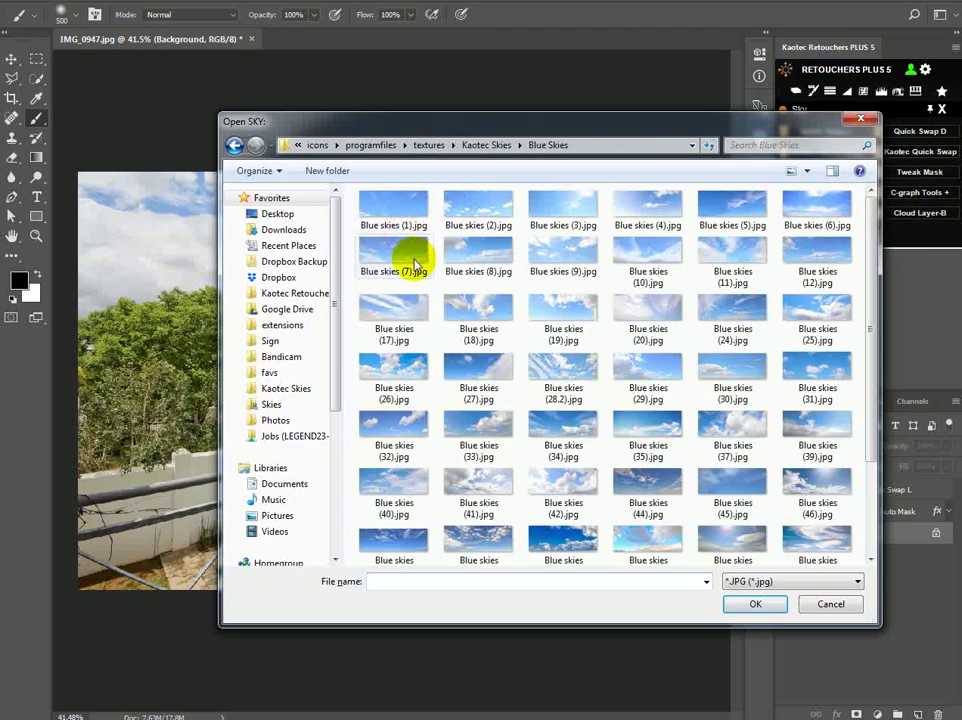
double_click(477, 251)
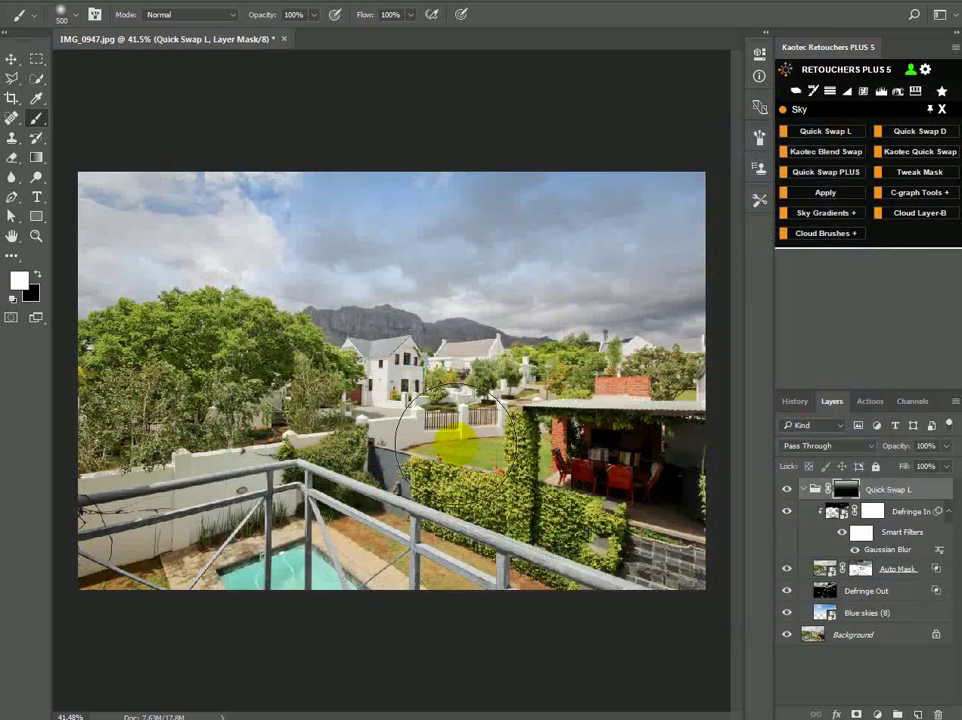
Restore the history state from before the Blue skies (8) swap
left_click(795, 401)
left_click(850, 423)
left_click(830, 401)
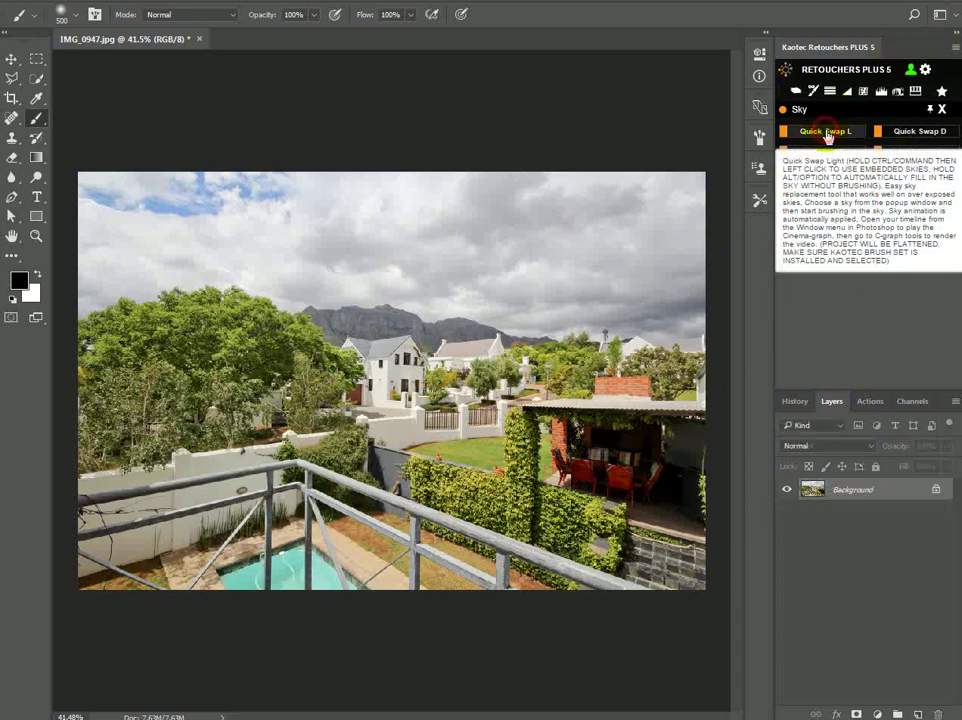
Run Quick Swap L with the embedded sky Blue skies (9).jpg from the Blue Skies folder
left_click(827, 137)
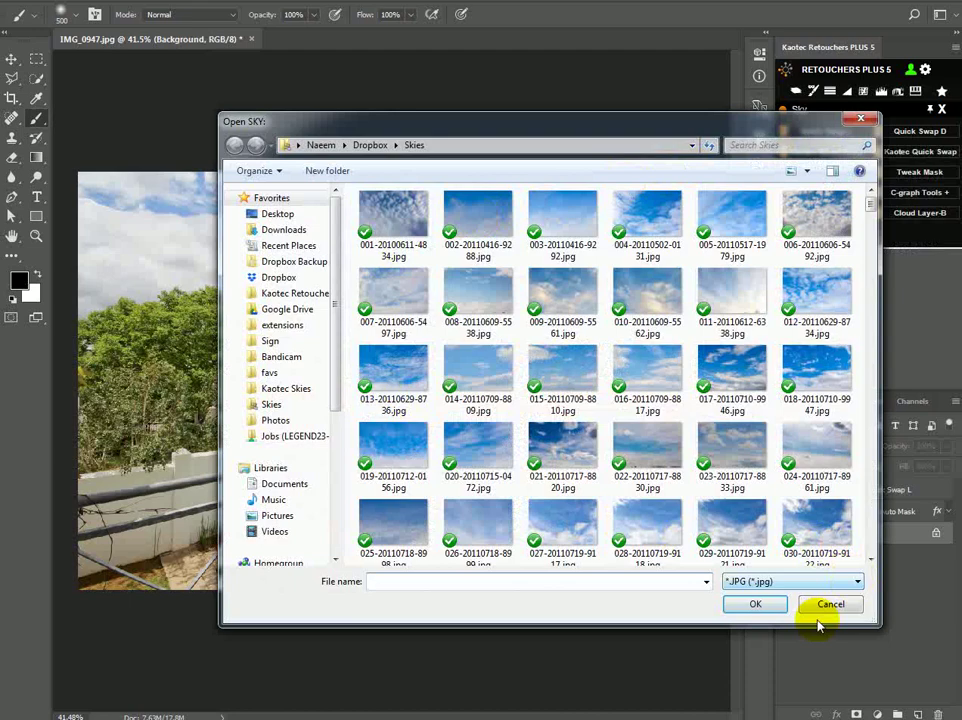
left_click(828, 605)
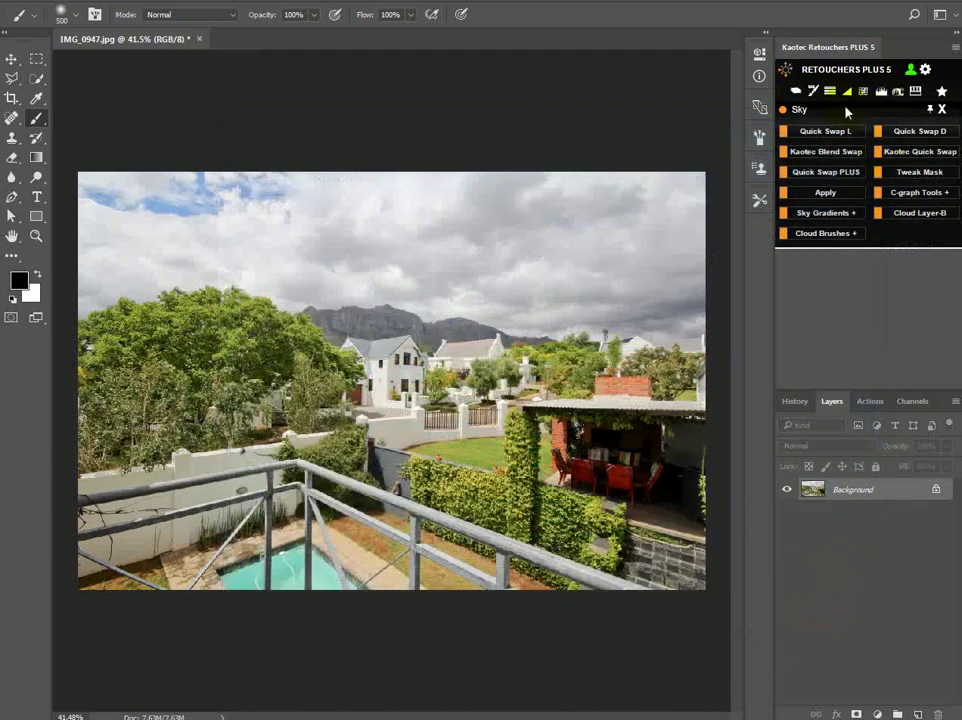
left_click(833, 134)
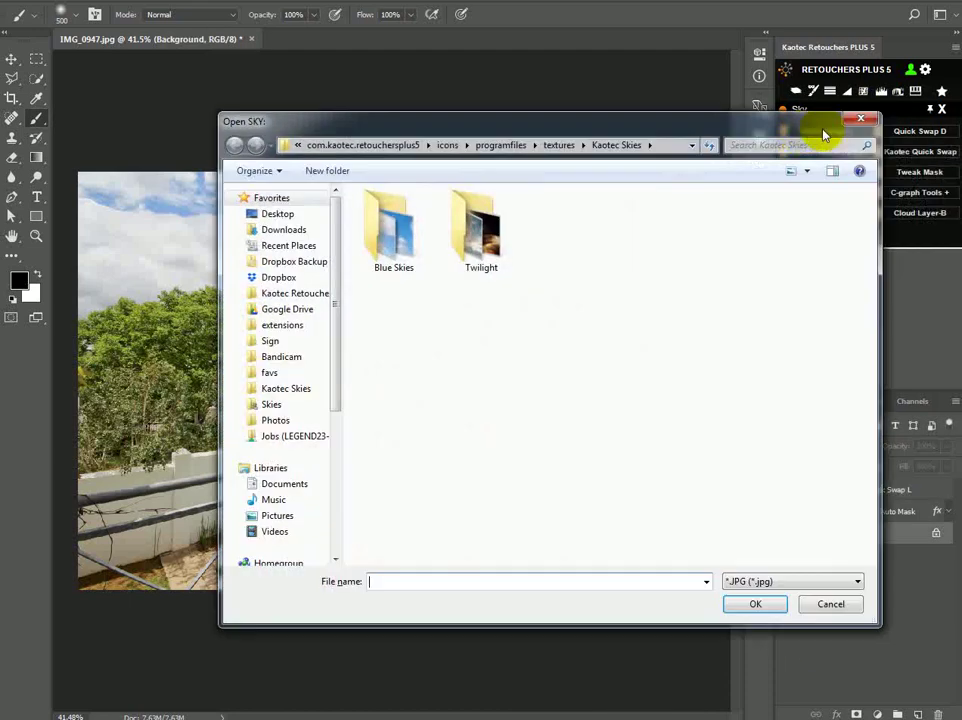
double_click(398, 228)
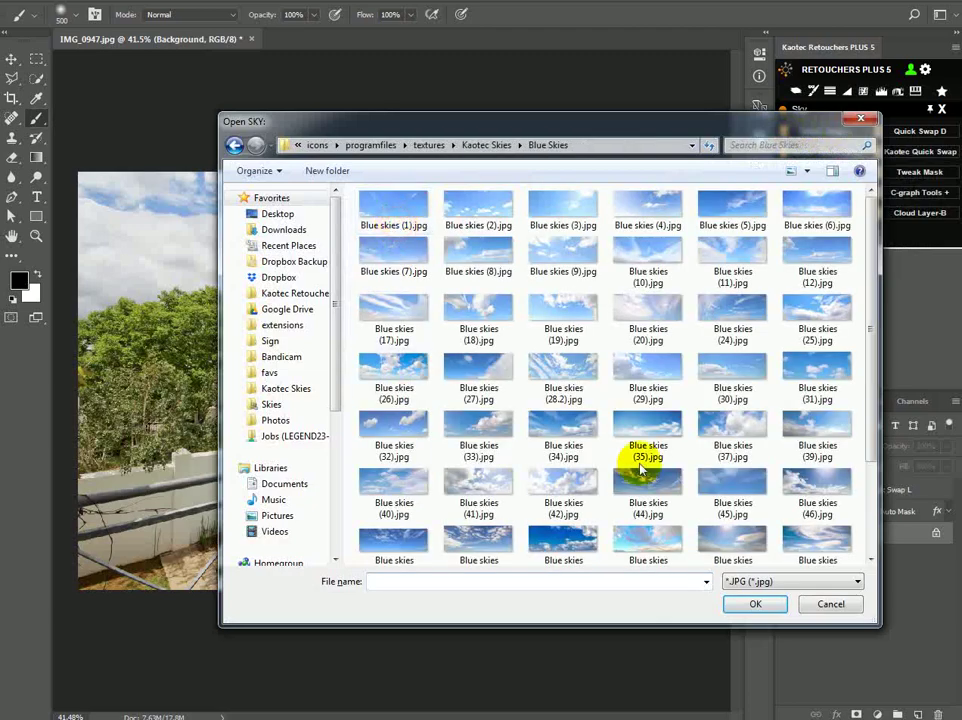
left_click(578, 258)
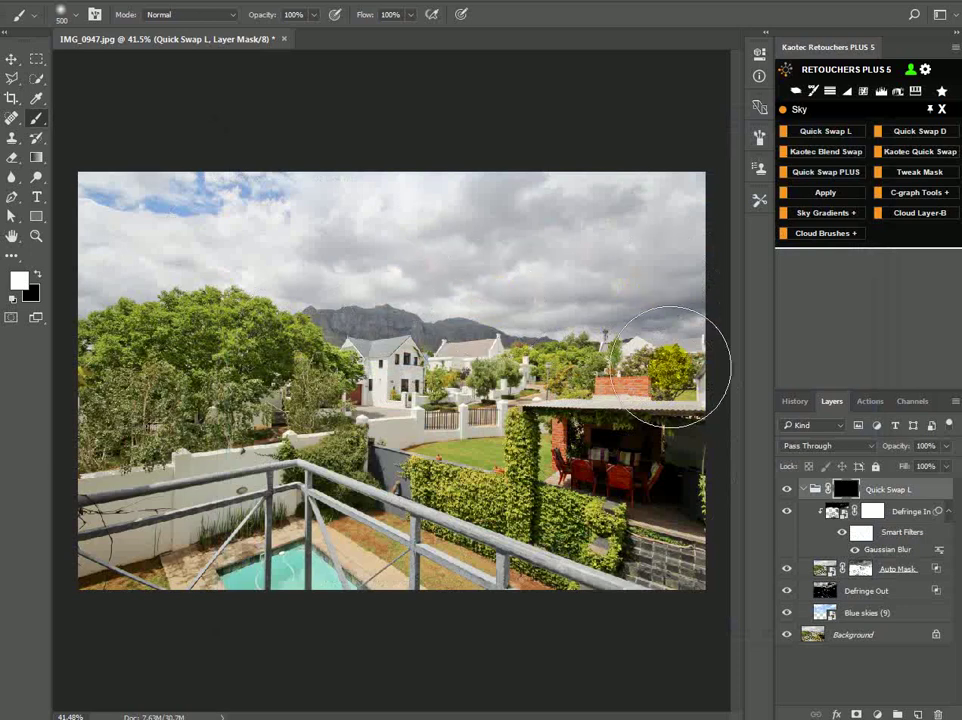
left_click(679, 315)
left_click_drag(630, 344, 600, 368)
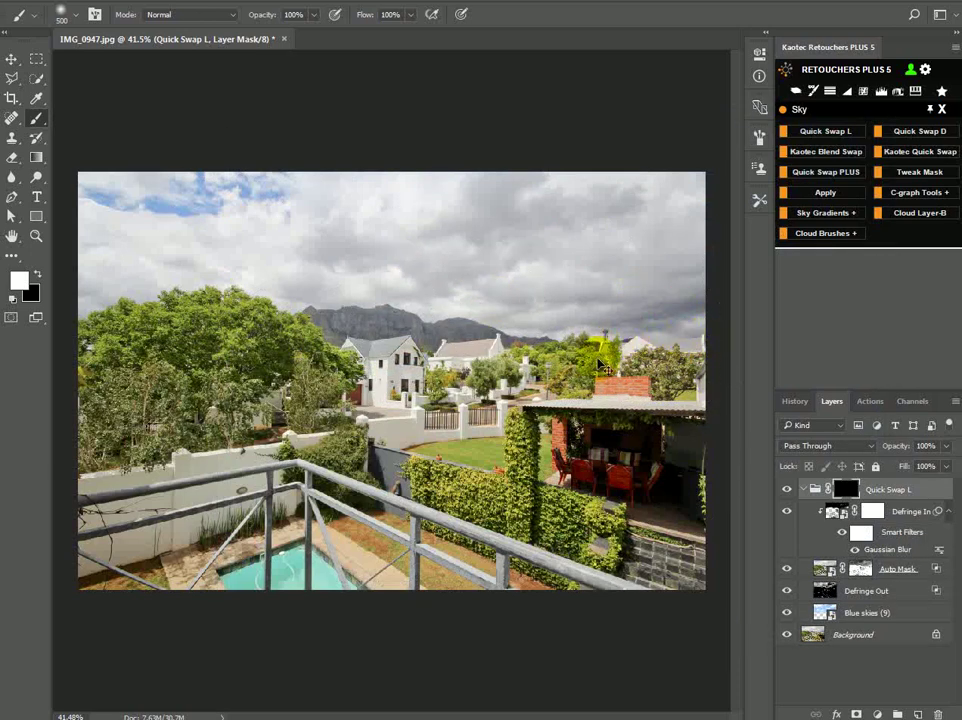
left_click(622, 341)
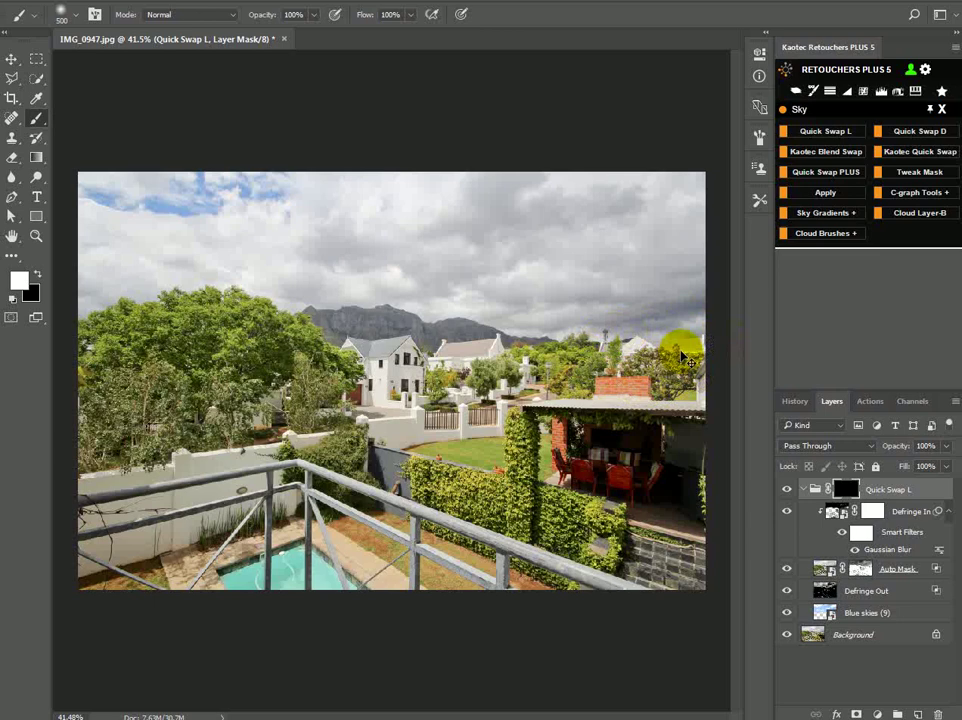
left_click(659, 357)
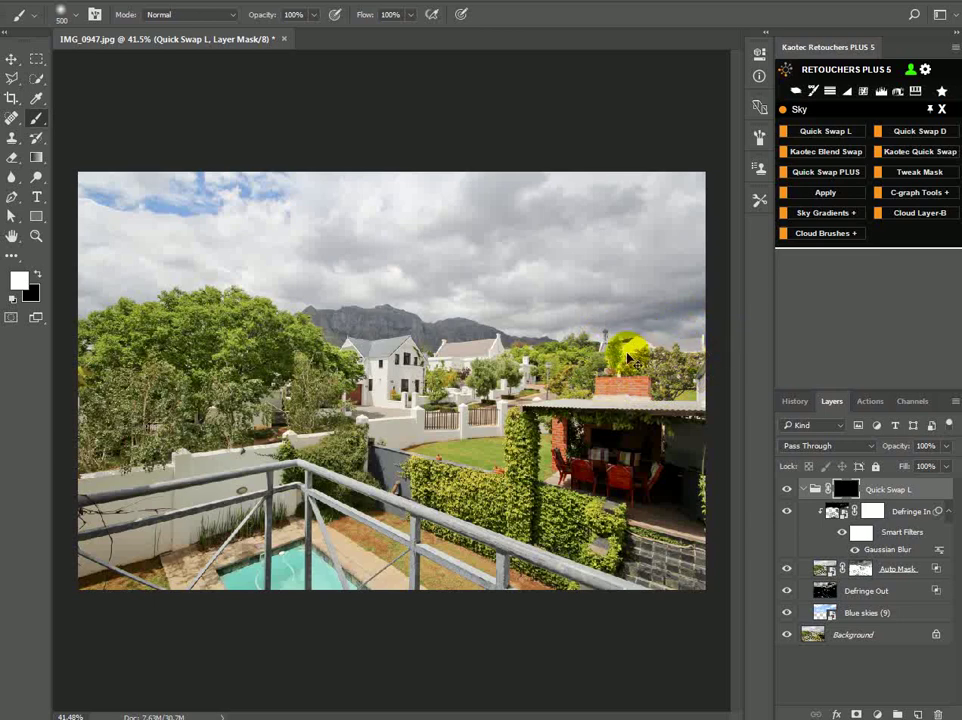
mouse_move(628, 357)
left_mouse_down()
mouse_move(715, 357)
mouse_move(624, 356)
left_mouse_up()
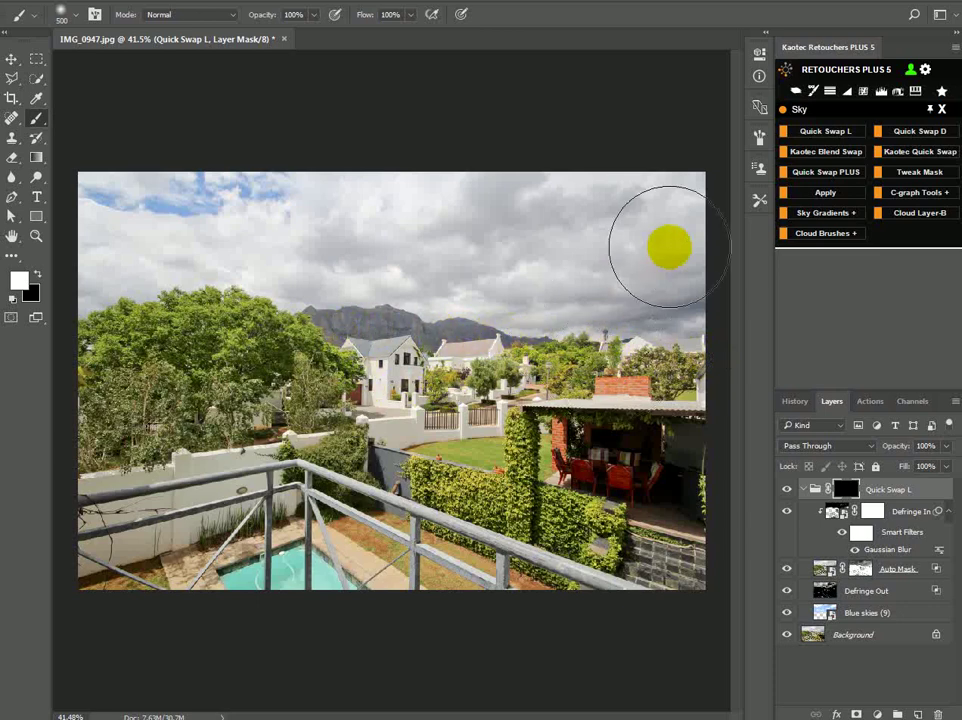
Start a Polygonal Lasso outline at the photo's right edge, tracing the chimney and the grey roof ridge toward the white gable
left_click(15, 79)
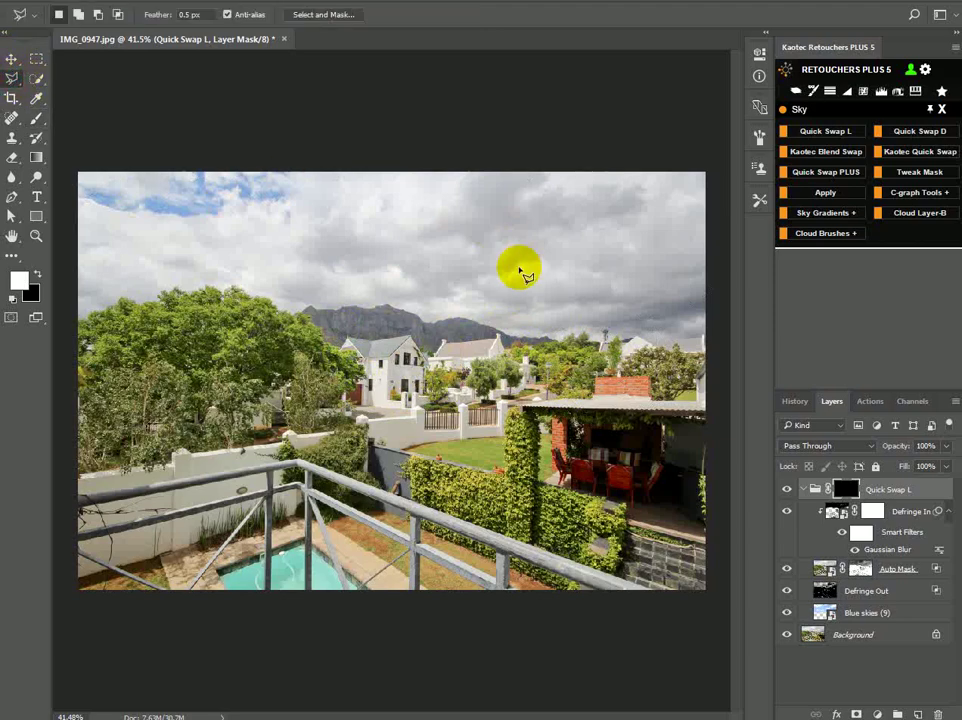
scroll(537, 291, "up", 5)
left_click_drag(582, 314, 334, 320)
left_click_drag(513, 334, 378, 312)
scroll(548, 437, "up", 10)
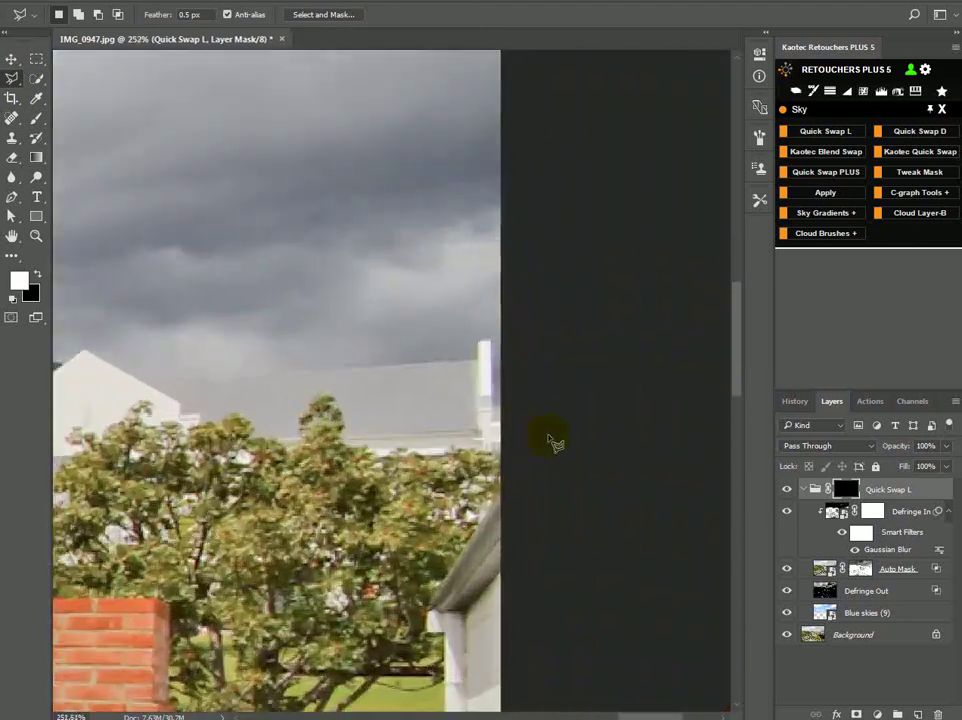
left_click_drag(447, 420, 541, 423)
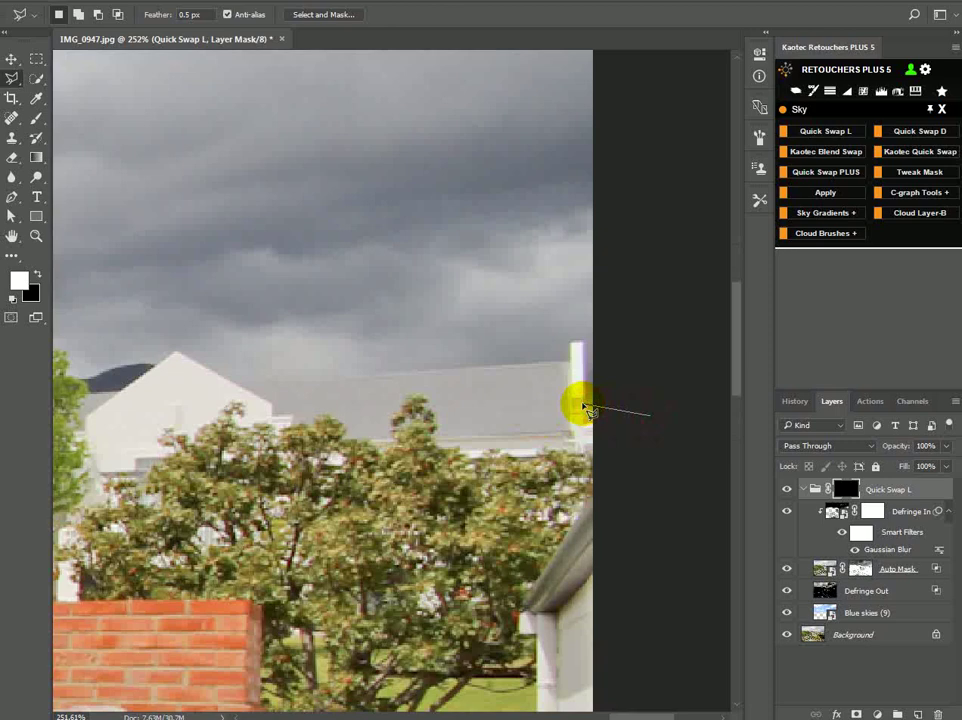
left_click(584, 406)
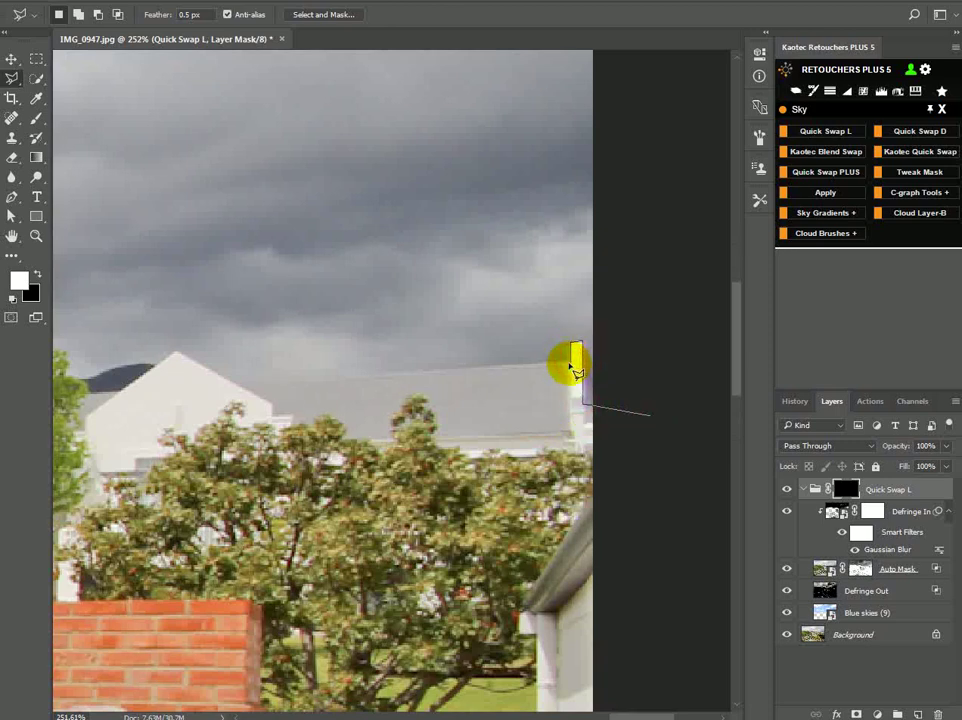
left_click(570, 363)
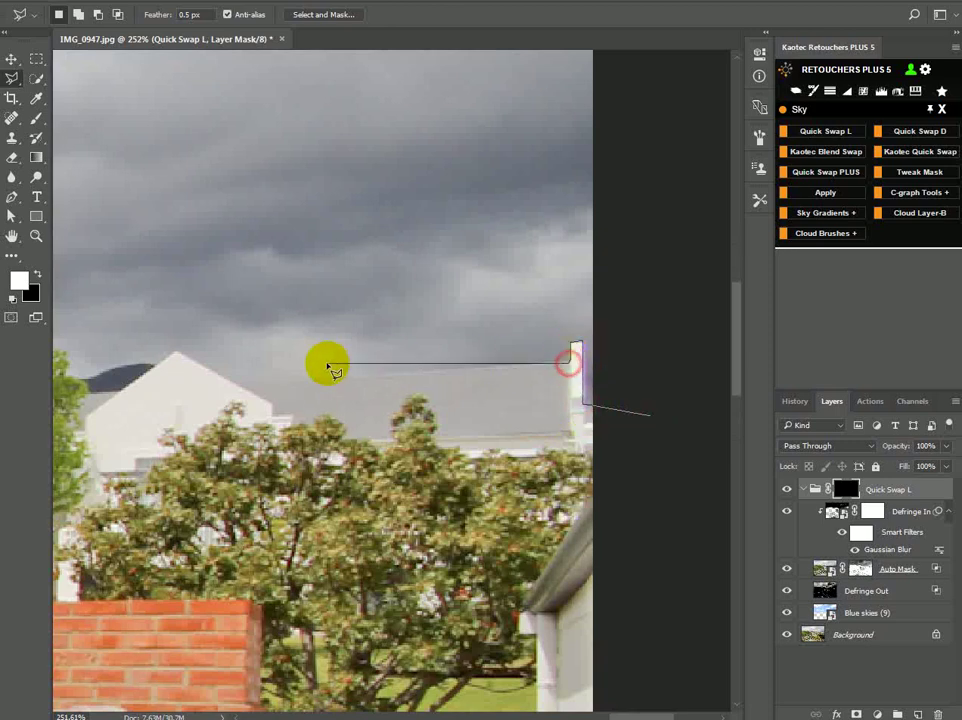
left_click(239, 385)
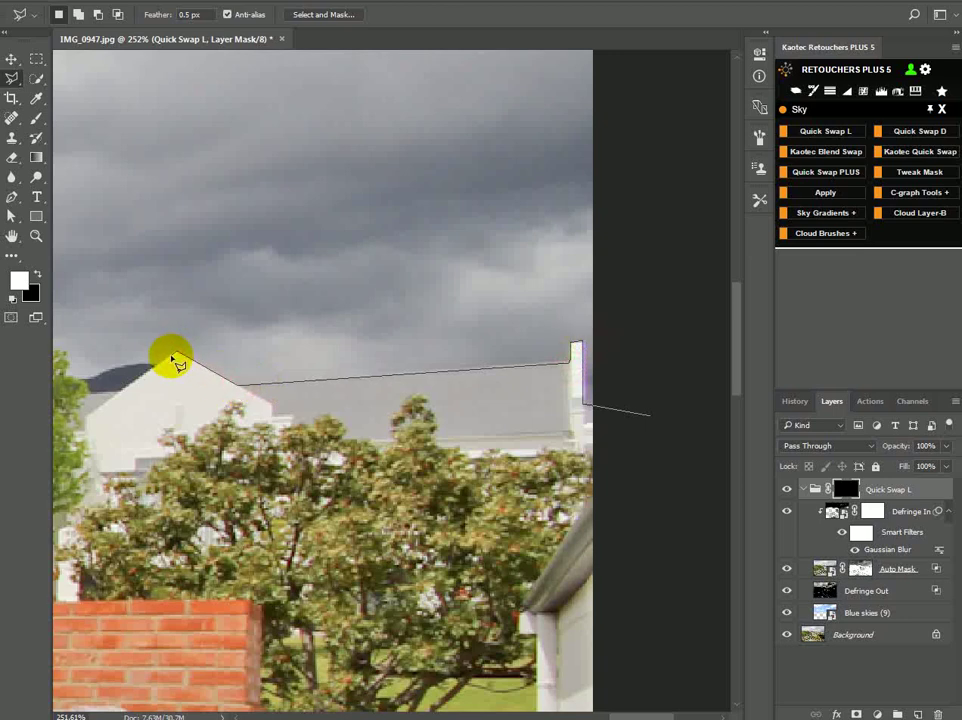
Continue the lasso outline down the white gable and through the green tree to the roof edge beside the antenna tower
left_click_drag(157, 358, 449, 372)
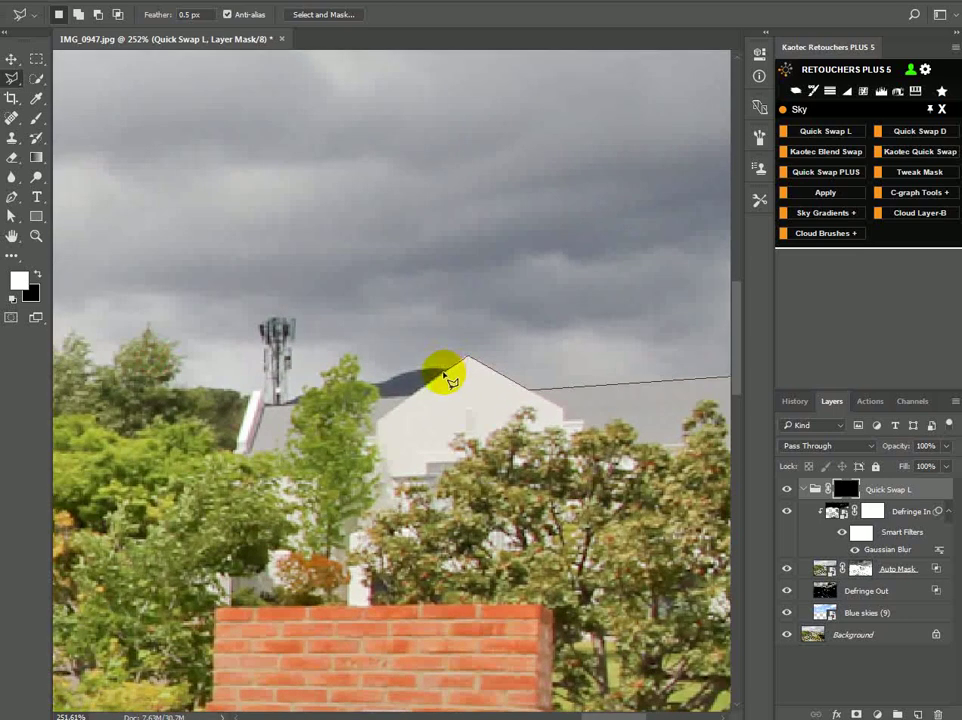
left_click(445, 374)
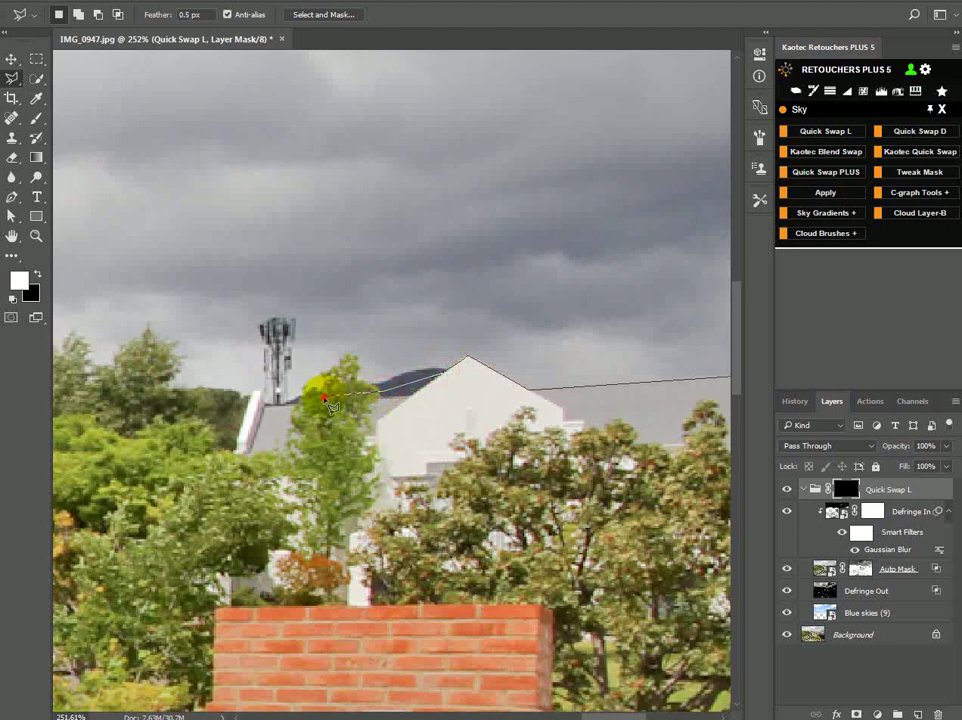
left_click(323, 396)
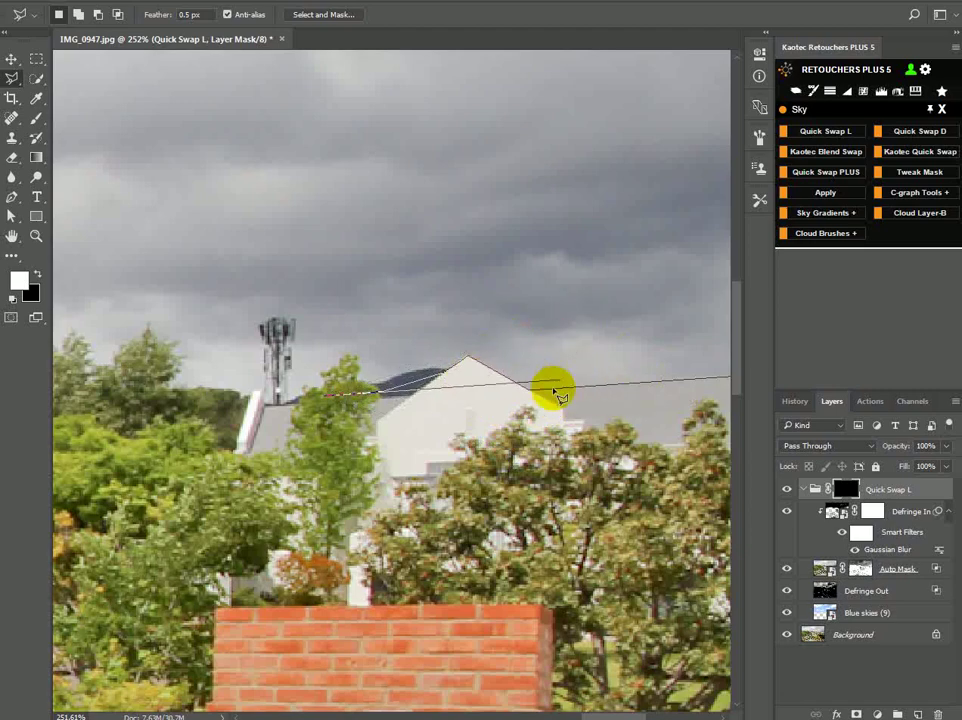
left_click(468, 356)
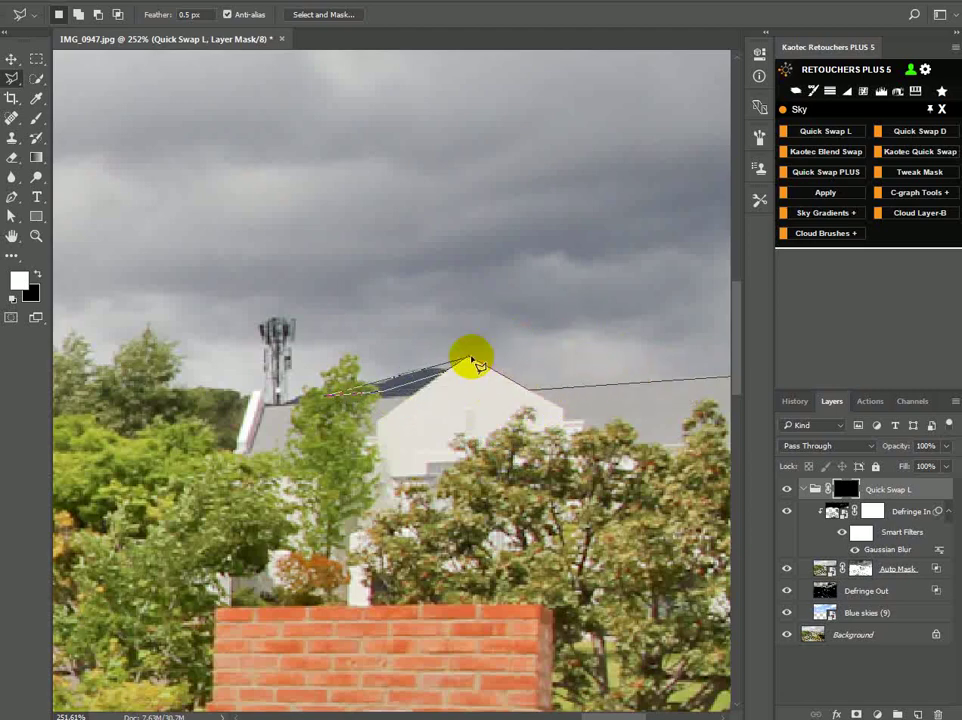
left_click_drag(350, 395, 554, 414)
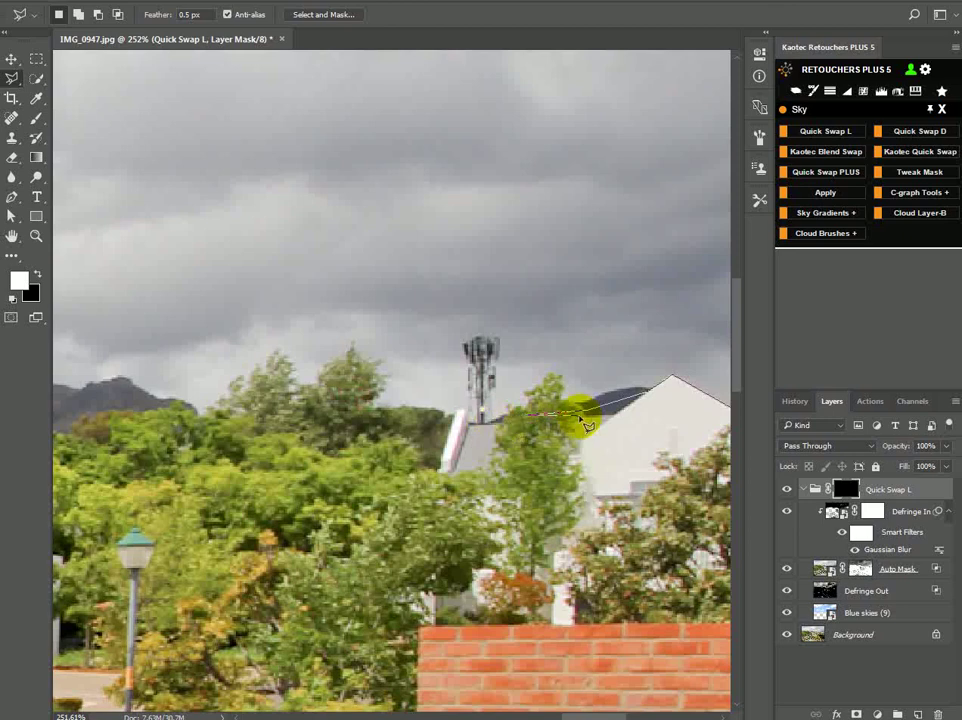
left_click(461, 413)
left_click(358, 467)
Extend the lasso outline through the trees, above the pink-roofed house, across the mountain and into the large tree
left_click_drag(325, 488, 501, 480)
left_click(410, 427)
left_click_drag(295, 423, 472, 451)
left_click(412, 432)
left_click(254, 367)
left_click_drag(176, 382, 522, 404)
left_click(320, 383)
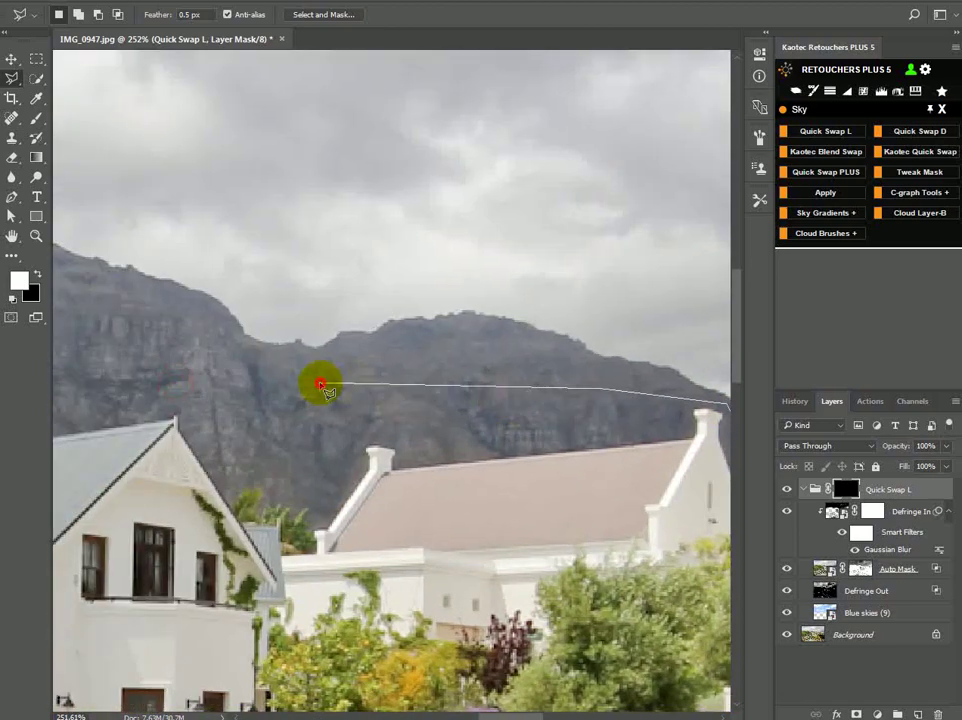
left_click_drag(238, 395, 640, 430)
left_click(372, 404)
left_click_drag(183, 432, 615, 426)
left_click(367, 458)
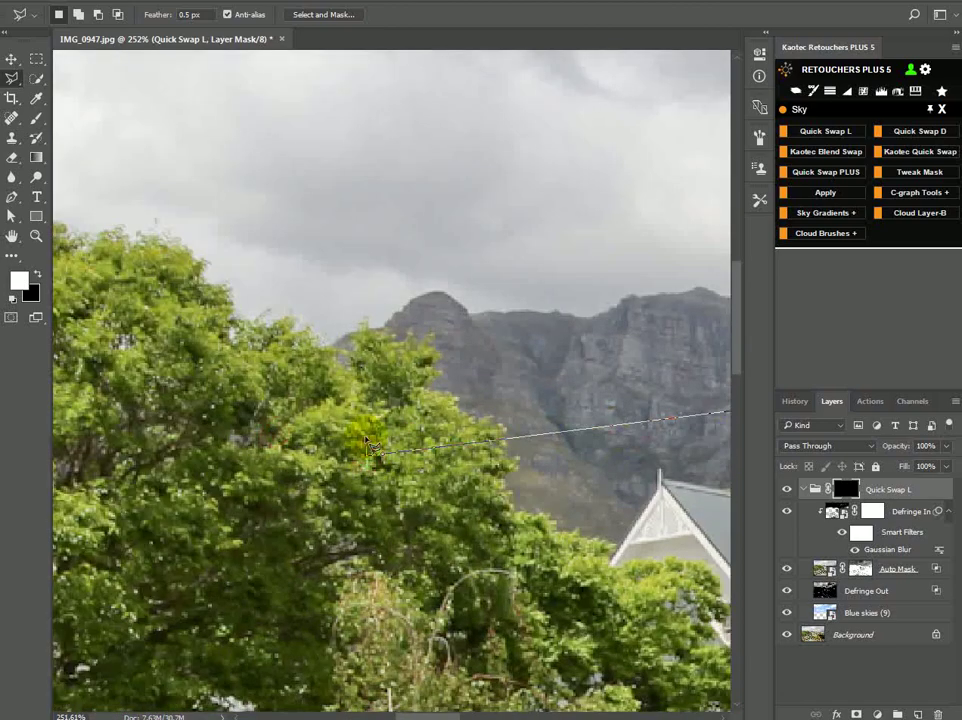
Close the lasso selection around the whole sky, running outside the photo's left, top and right edges
scroll(369, 446, "down", 6)
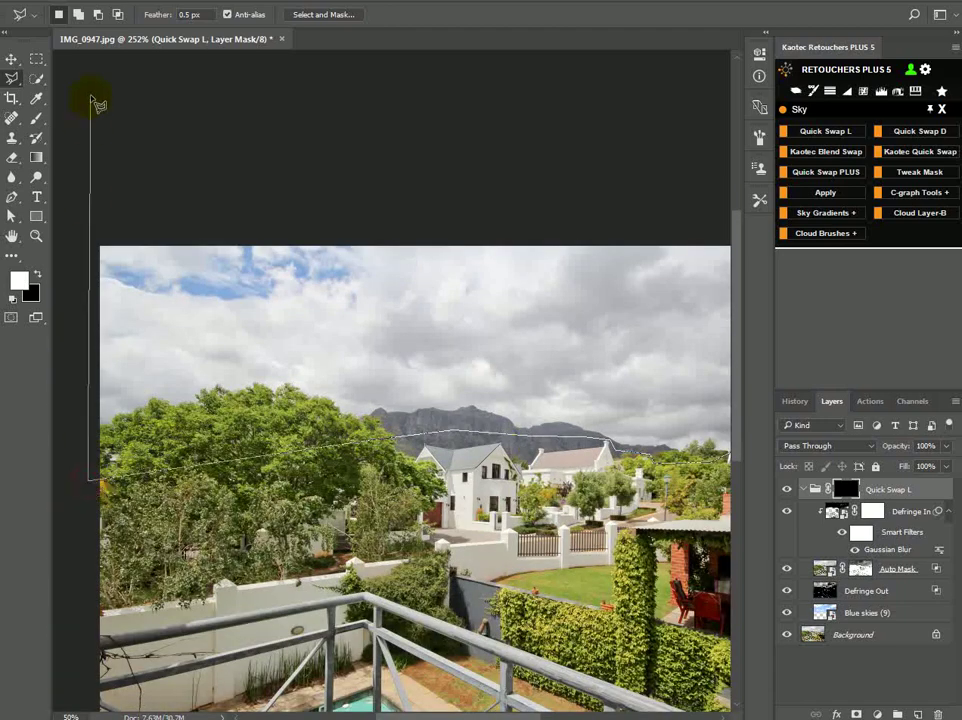
left_click_drag(447, 191, 122, 196)
left_click(595, 187)
double_click(595, 343)
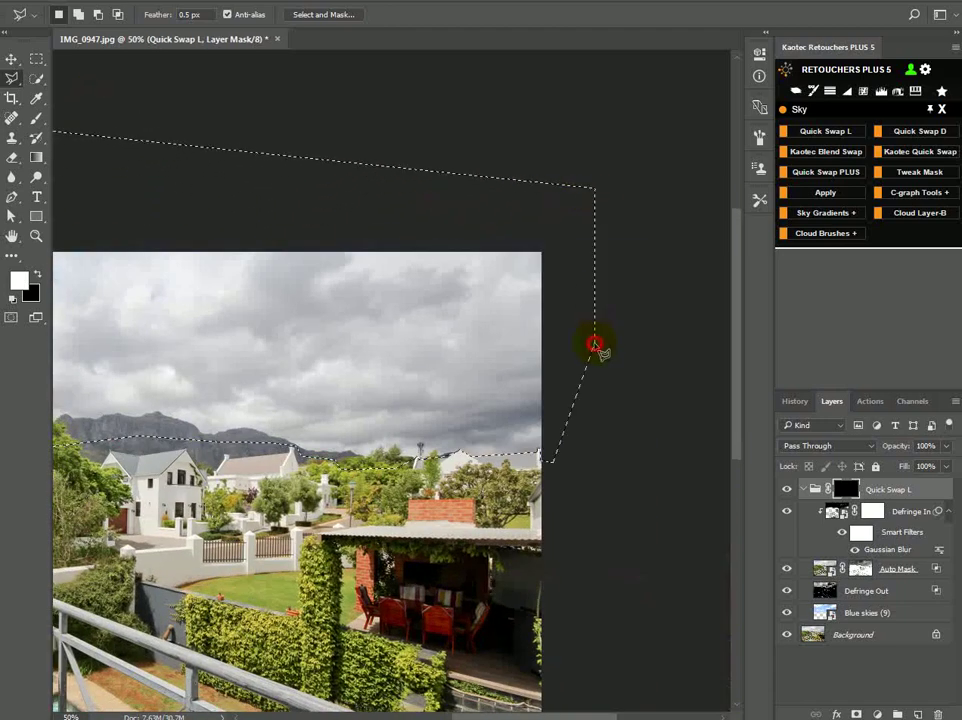
Paint the Quick Swap L mask white with the Brush across the selected sky, and deselect
key("ctrl+0")
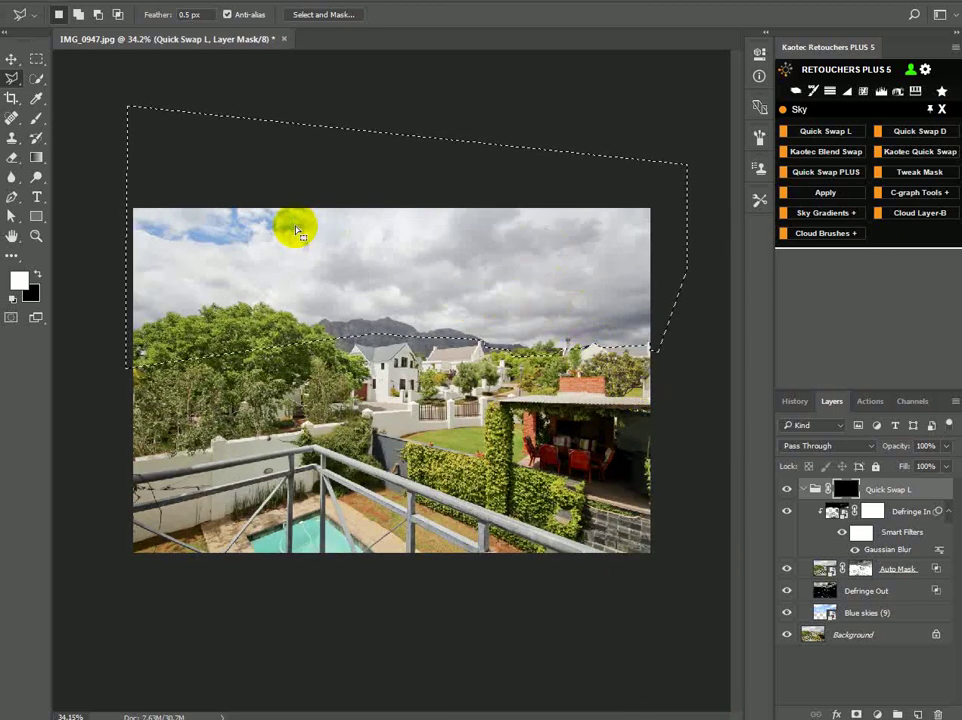
left_click(36, 118)
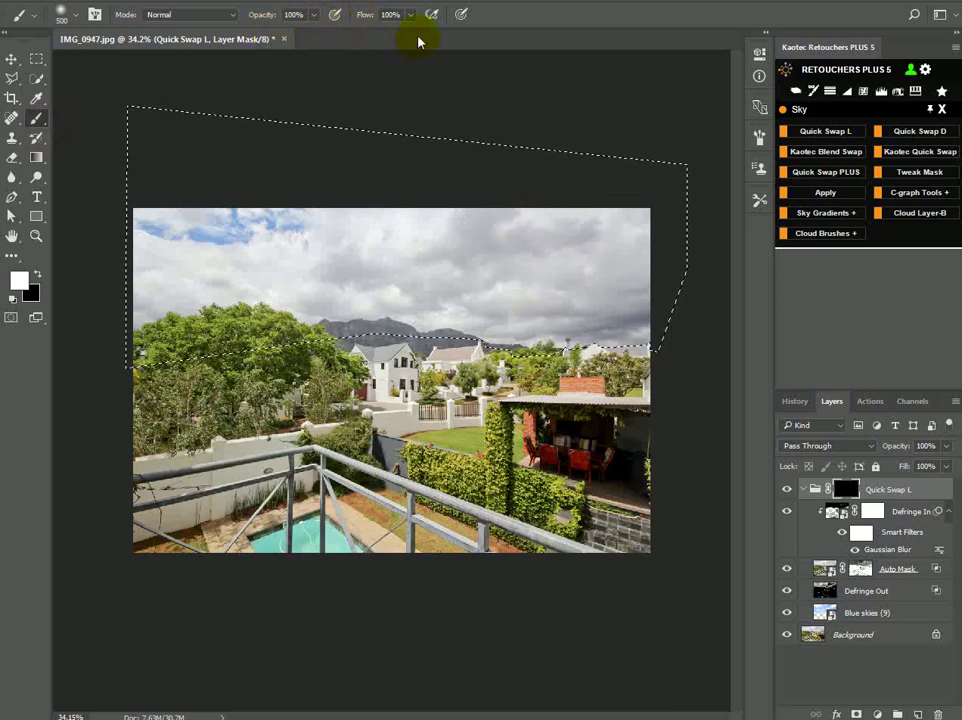
mouse_move(563, 195)
left_mouse_down()
mouse_move(90, 206)
mouse_move(668, 311)
mouse_move(466, 322)
mouse_move(107, 279)
mouse_move(528, 326)
mouse_move(683, 436)
mouse_move(622, 355)
mouse_move(311, 318)
mouse_move(189, 221)
mouse_move(593, 343)
mouse_move(107, 313)
mouse_move(359, 147)
mouse_move(410, 211)
mouse_move(687, 394)
mouse_move(618, 335)
mouse_move(593, 247)
mouse_move(507, 305)
mouse_move(670, 303)
mouse_move(631, 211)
left_mouse_up()
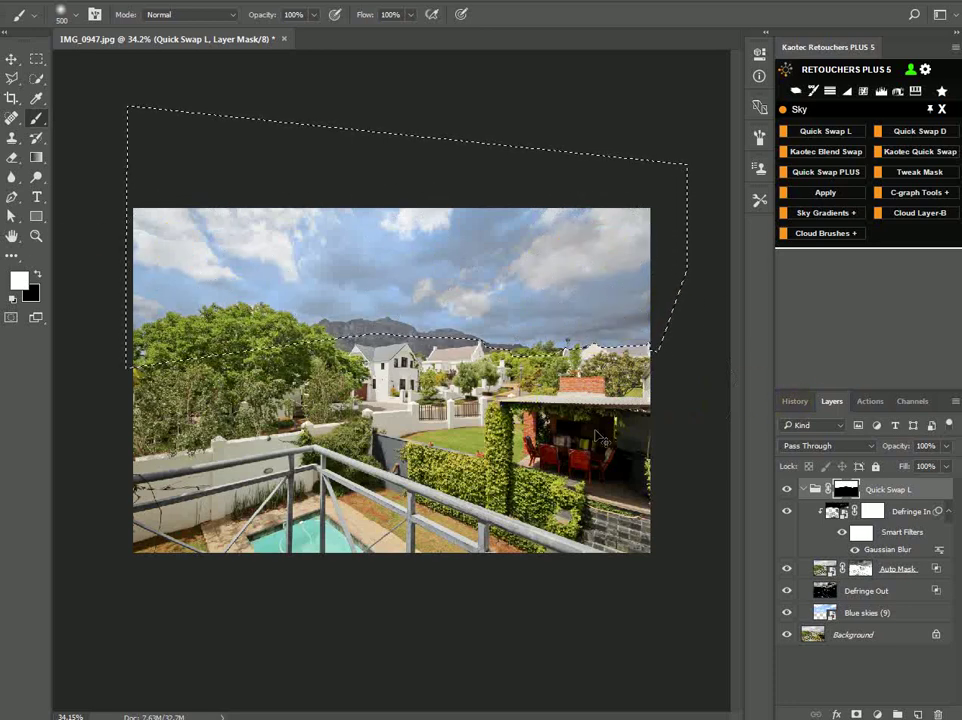
key("ctrl+d")
scroll(545, 410, "down", 1)
scroll(545, 410, "up", 3)
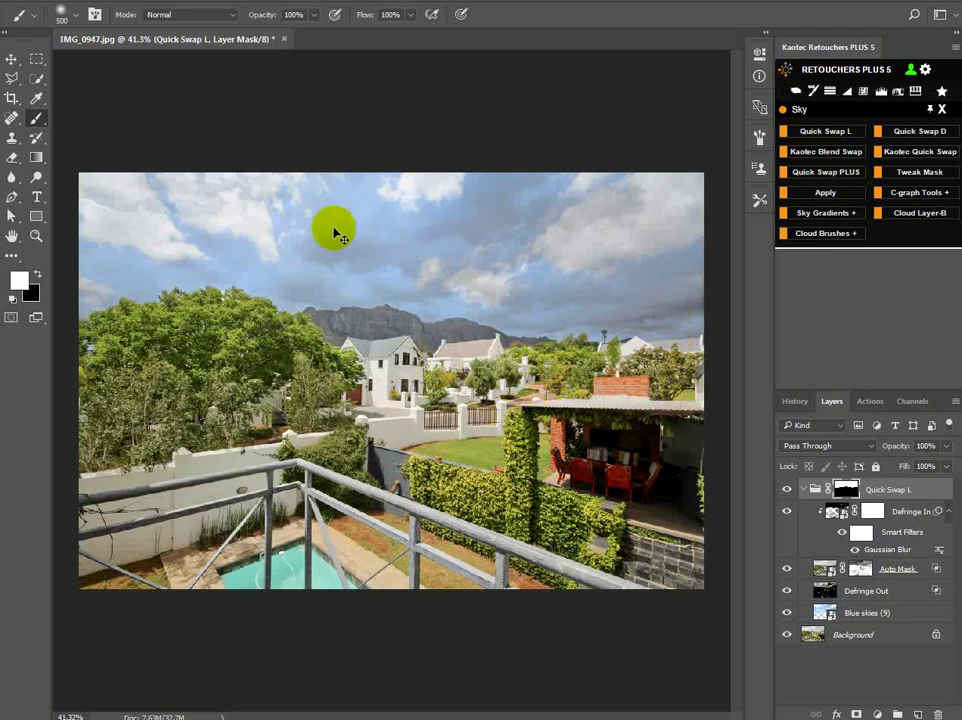
left_click_drag(351, 251, 399, 294)
left_click_drag(672, 313, 701, 317)
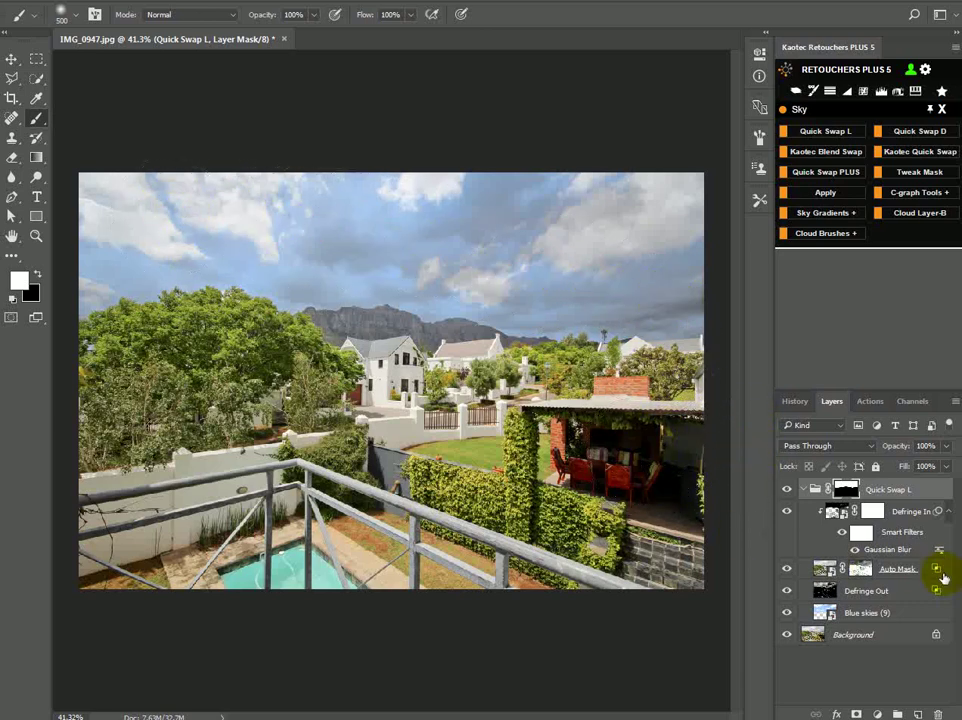
Run Tweak Mask on the Auto Mask and apply Levels with the black input level set to 71
left_click(912, 178)
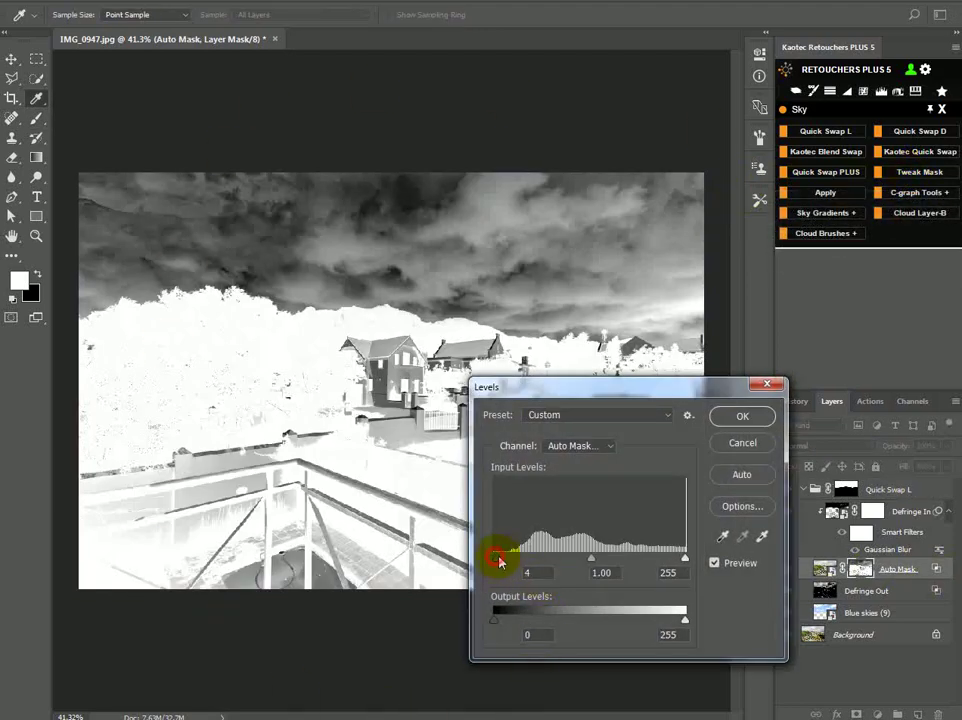
left_click_drag(499, 562, 556, 569)
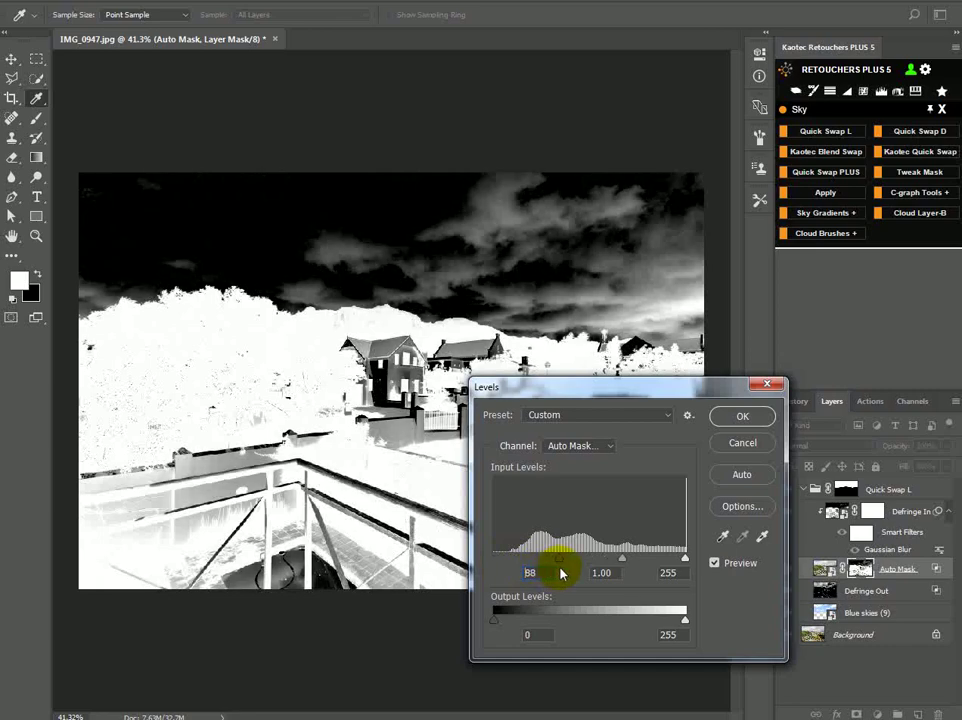
scroll(230, 381, "up", 1)
scroll(230, 381, "up", 2)
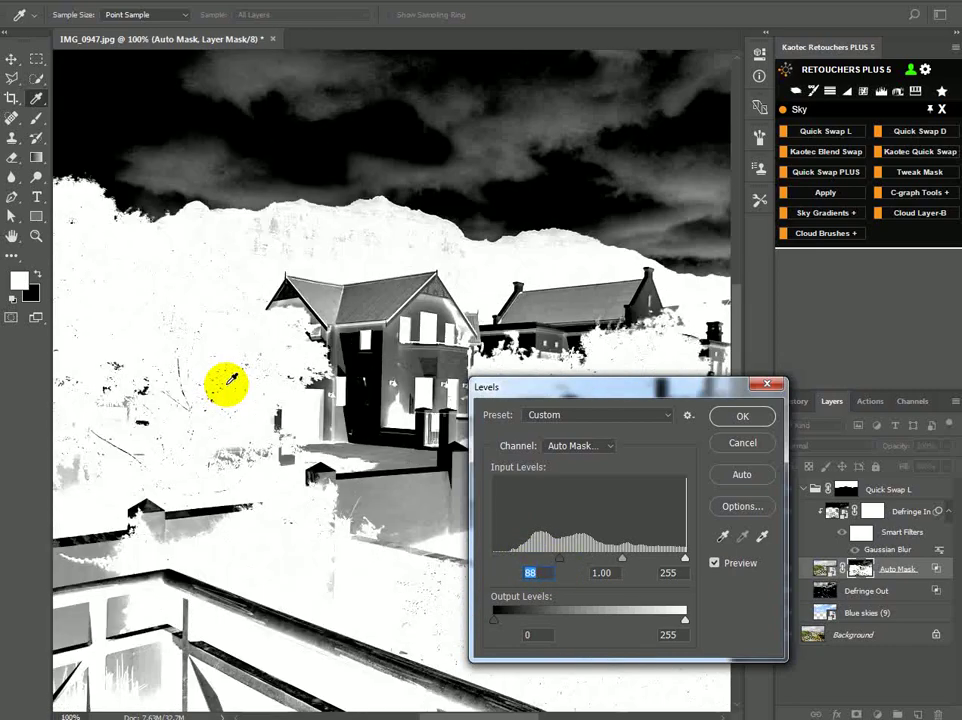
left_click_drag(208, 337, 470, 449)
left_click_drag(256, 346, 391, 387)
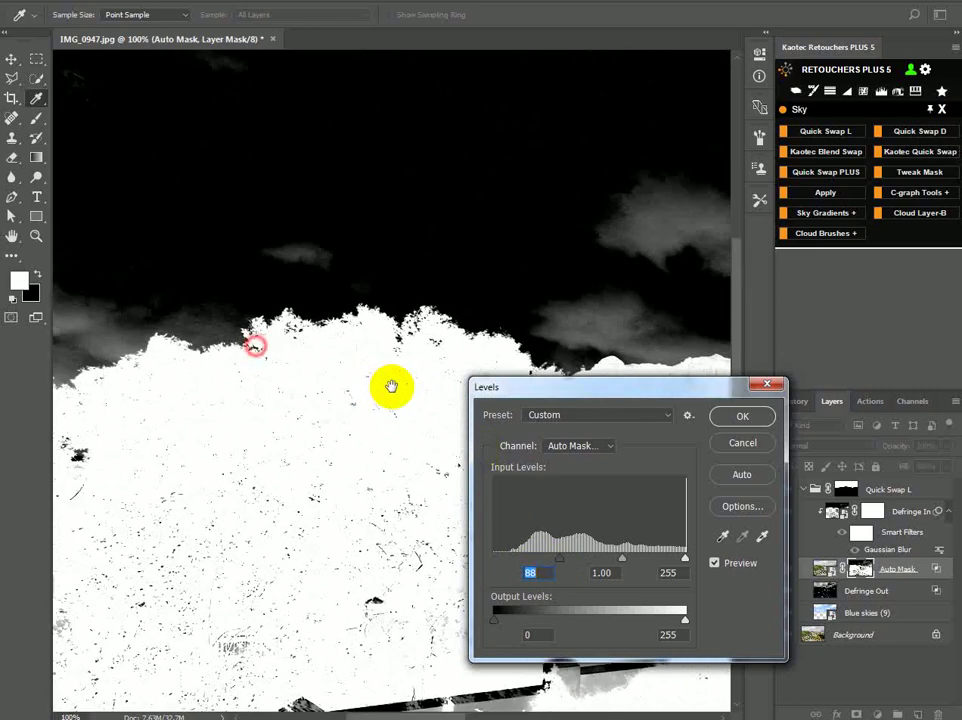
scroll(391, 380, "up", 1)
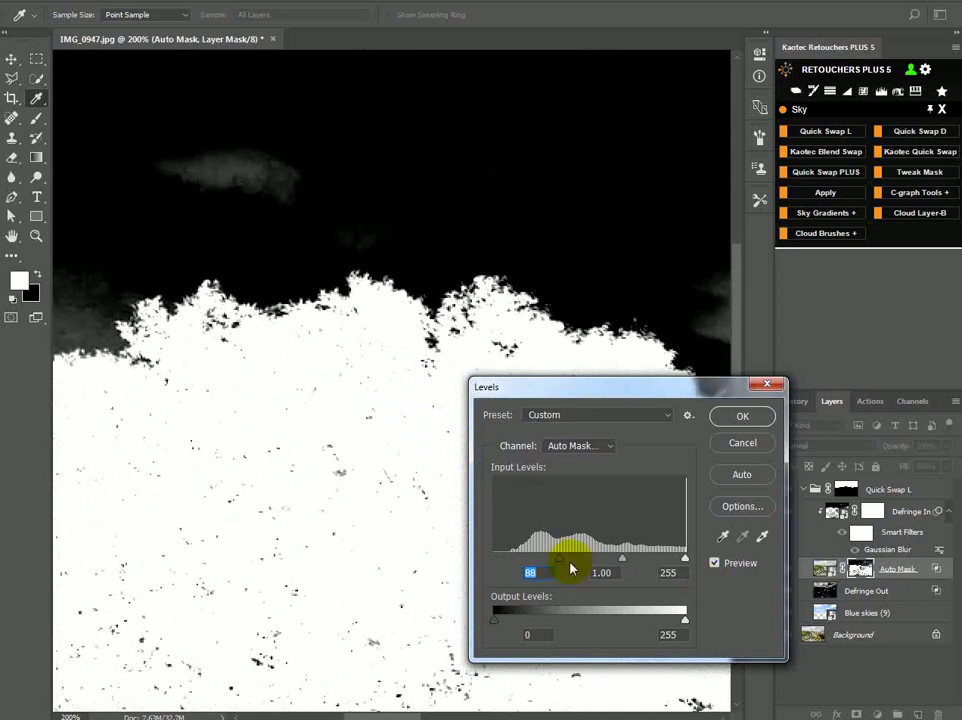
mouse_move(552, 563)
left_mouse_down()
mouse_move(521, 563)
mouse_move(575, 563)
mouse_move(515, 563)
mouse_move(550, 570)
left_mouse_up()
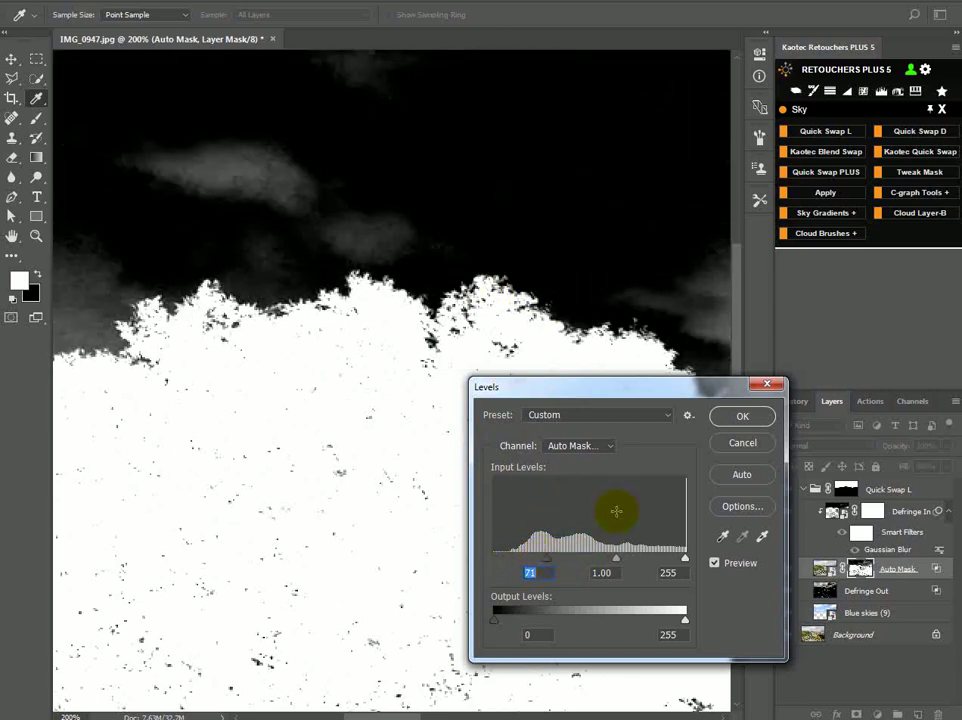
left_click(719, 419)
Burn the grey cloud patches in the Auto Mask above the large tree, using the Shadows range at 100% exposure
key("o")
key("x")
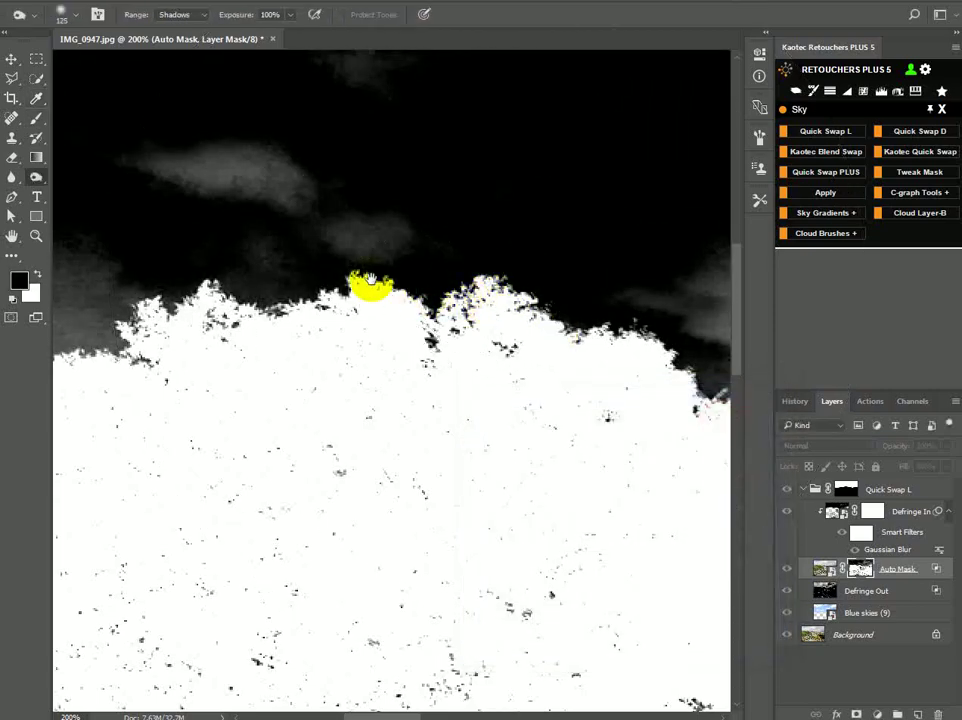
left_click_drag(365, 277, 500, 372)
scroll(491, 367, "down", 2)
scroll(491, 367, "down", 3)
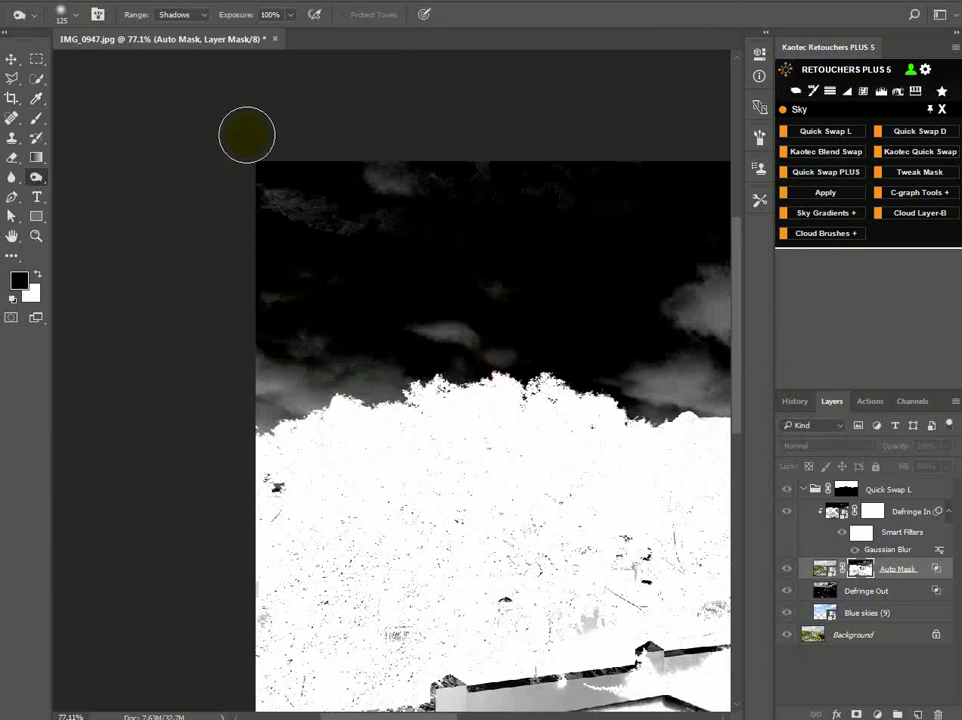
left_click(184, 17)
left_click(177, 17)
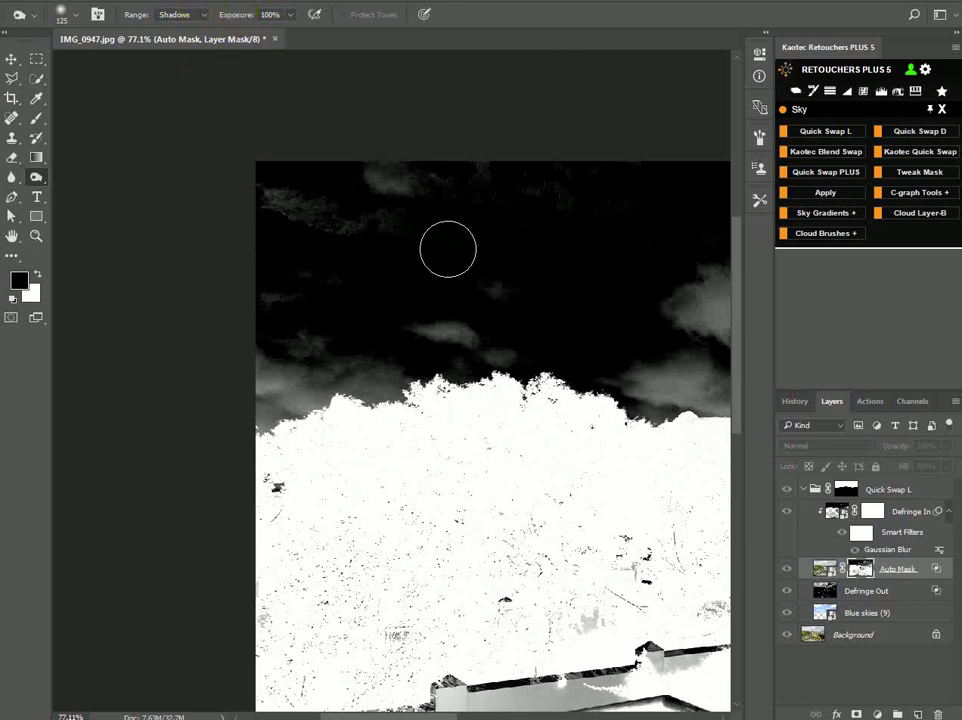
left_click_drag(448, 249, 410, 298)
mouse_move(209, 245)
left_mouse_down()
mouse_move(228, 293)
mouse_move(358, 358)
mouse_move(345, 387)
mouse_move(286, 420)
mouse_move(285, 412)
mouse_move(251, 457)
mouse_move(198, 473)
mouse_move(233, 469)
mouse_move(200, 479)
mouse_move(240, 457)
mouse_move(195, 482)
left_mouse_up()
Burn the remaining grey areas closely along the large tree's left and central top edge in the Auto Mask
scroll(229, 472, "up", 4)
mouse_move(455, 406)
left_mouse_down()
mouse_move(388, 408)
mouse_move(461, 408)
mouse_move(409, 435)
mouse_move(496, 408)
left_mouse_up()
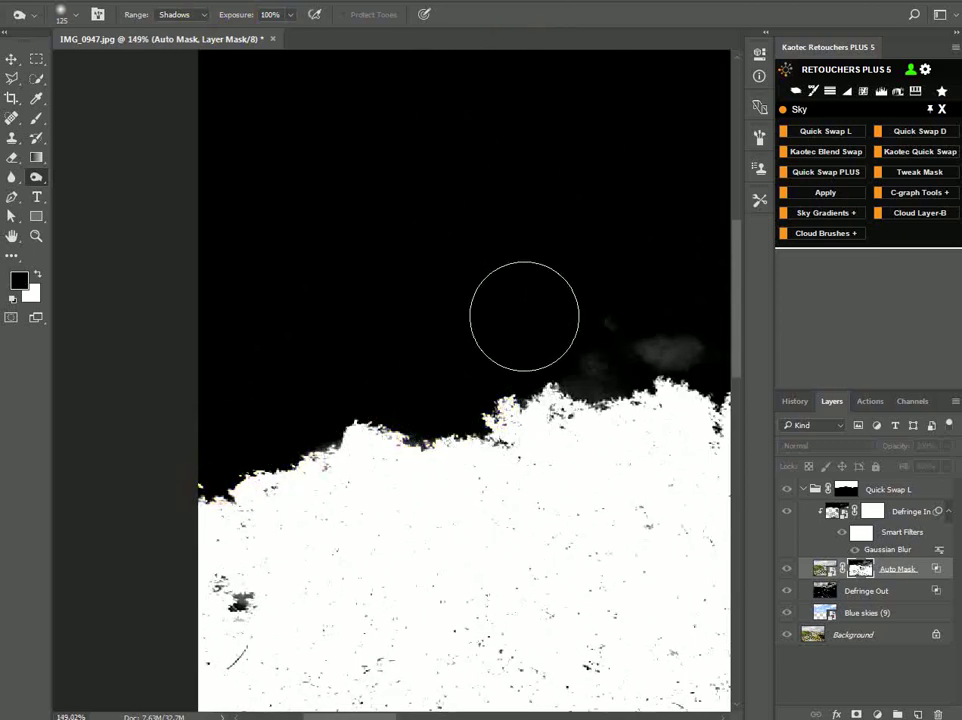
left_click_drag(494, 331, 430, 327)
mouse_move(365, 396)
left_mouse_down()
mouse_move(240, 441)
mouse_move(307, 421)
left_mouse_up()
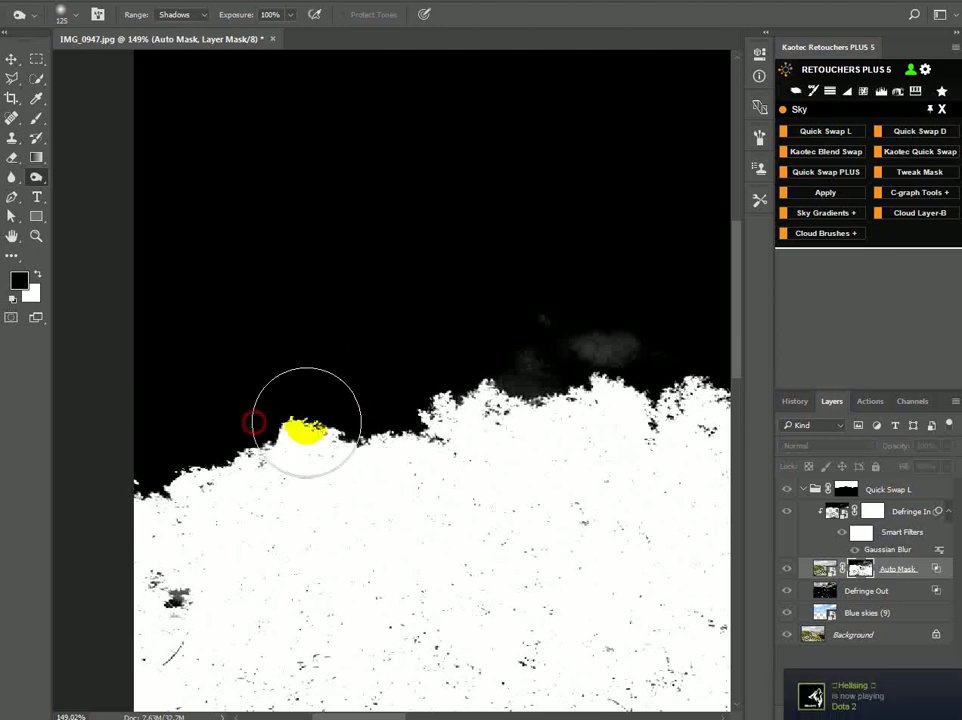
left_click_drag(530, 423, 334, 477)
mouse_move(419, 410)
left_mouse_down()
mouse_move(403, 368)
mouse_move(342, 377)
left_mouse_up()
mouse_move(327, 382)
left_mouse_down()
mouse_move(315, 404)
mouse_move(410, 386)
mouse_move(234, 455)
mouse_move(438, 432)
left_mouse_up()
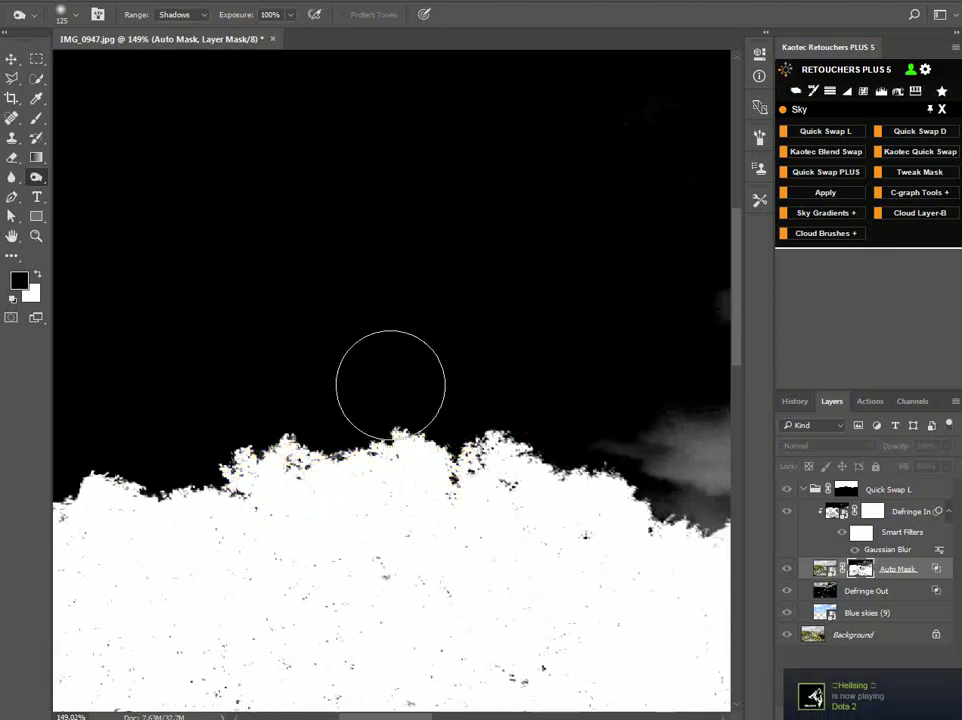
Burn the grey sky along the tree's right slope to the first mountain peak, rechecking the treetop edge
mouse_move(677, 475)
left_mouse_down()
mouse_move(332, 395)
mouse_move(262, 335)
mouse_move(389, 361)
mouse_move(455, 359)
mouse_move(345, 412)
mouse_move(377, 432)
left_mouse_up()
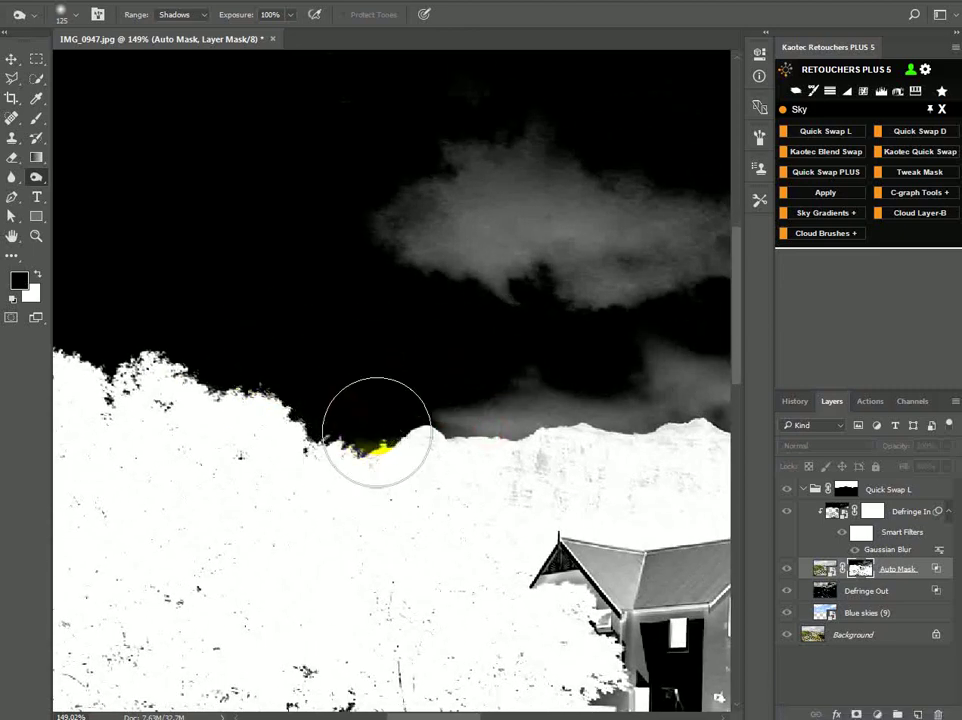
mouse_move(486, 405)
left_mouse_down()
mouse_move(323, 412)
mouse_move(549, 409)
mouse_move(498, 389)
mouse_move(462, 424)
mouse_move(502, 405)
left_mouse_up()
left_click_drag(320, 412, 427, 422)
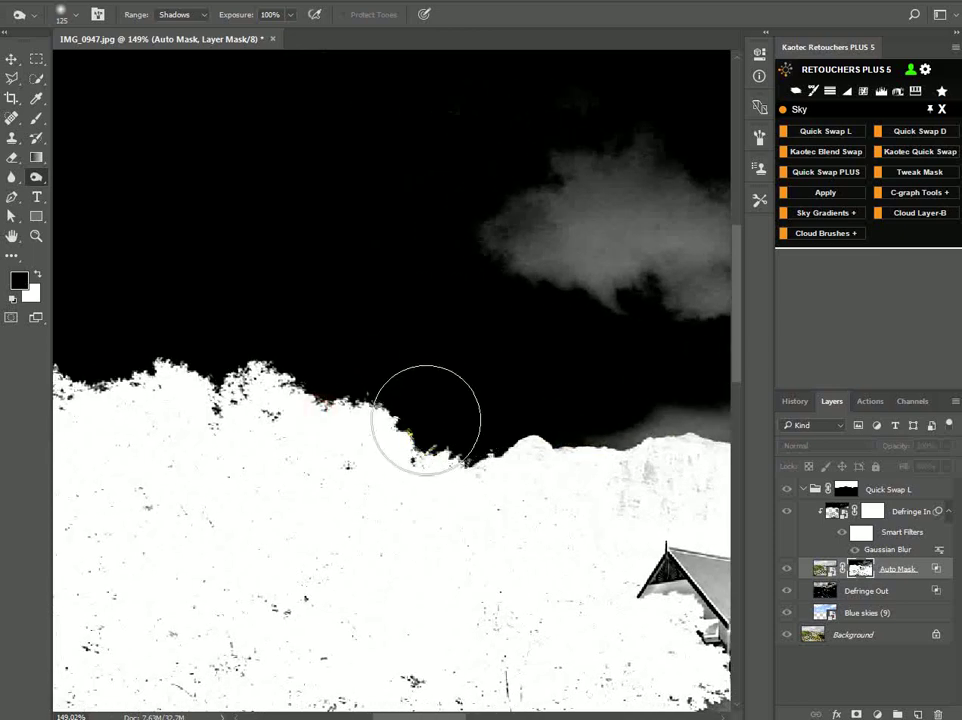
mouse_move(178, 400)
left_mouse_down()
mouse_move(217, 391)
mouse_move(422, 418)
left_mouse_up()
mouse_move(490, 411)
left_mouse_down()
mouse_move(450, 383)
mouse_move(376, 387)
left_mouse_up()
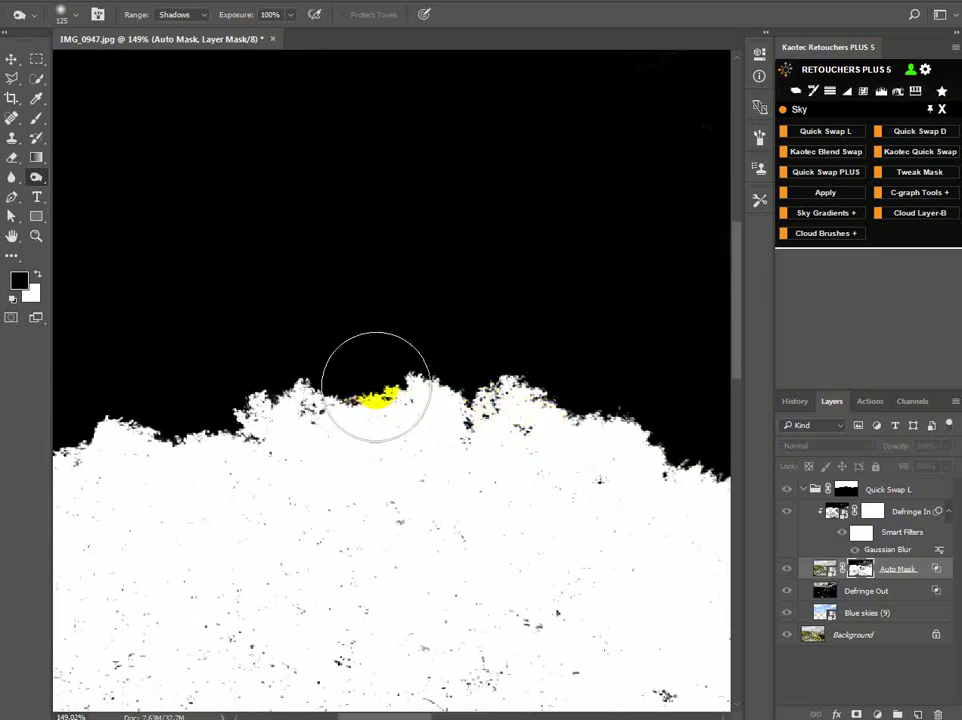
Burn the remaining grey specks along the large tree's upper edge in the Auto Mask and check them up close
left_click_drag(443, 356, 594, 376)
scroll(524, 409, "up", 6)
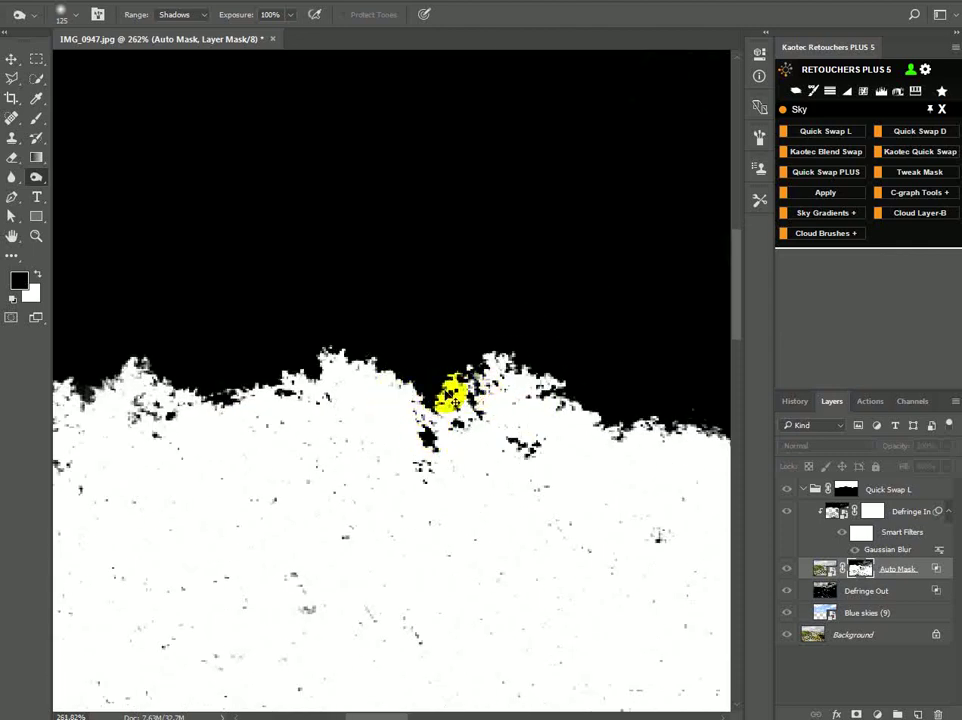
scroll(430, 397, "down", 3)
Burn the grey cloud in the sky between the large tree and the first mountain peaks
left_click_drag(565, 405, 225, 410)
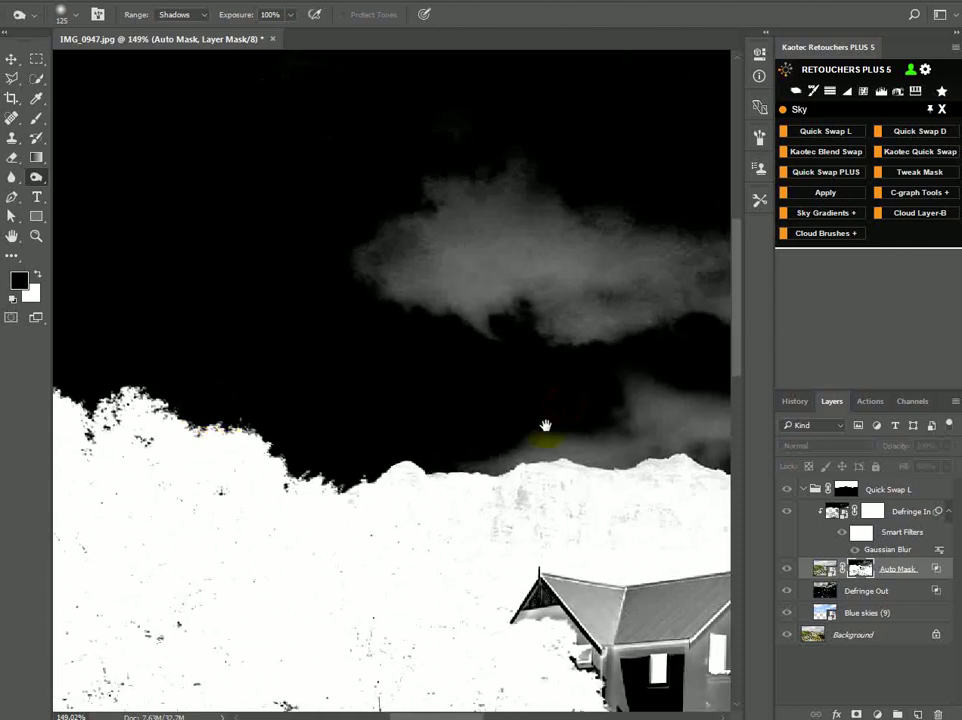
left_click_drag(543, 427, 381, 442)
mouse_move(449, 350)
left_mouse_down()
mouse_move(245, 337)
mouse_move(165, 294)
mouse_move(416, 199)
left_mouse_up()
left_click_drag(391, 297, 561, 410)
left_click_drag(510, 318, 498, 96)
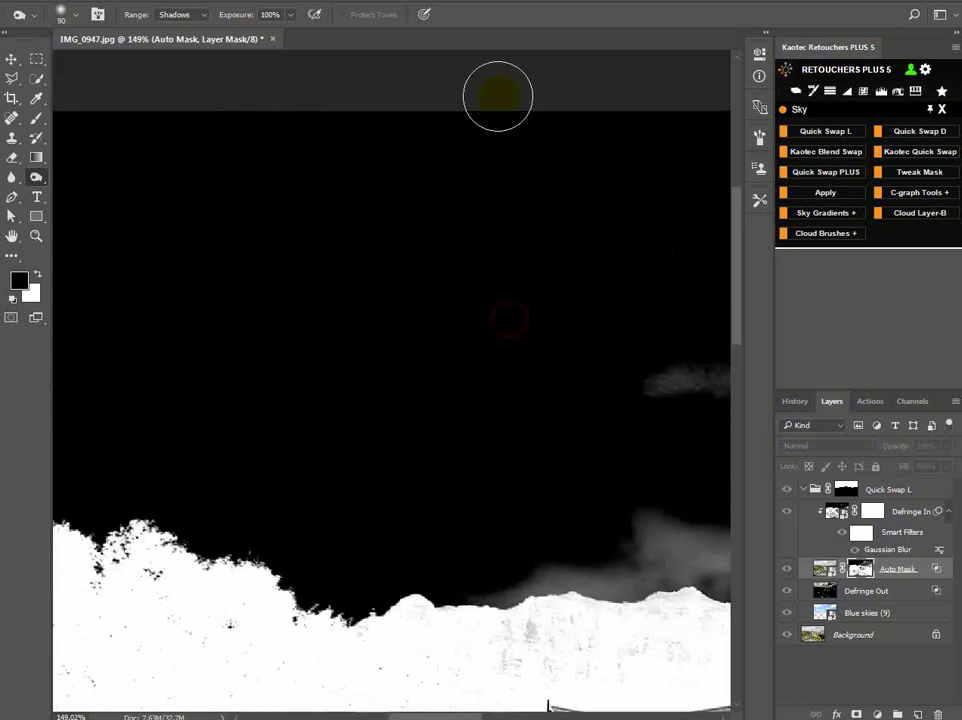
Burn the grey haze along the mountain ridge above the gabled house, down to the dip between peaks, using a smaller brush
left_click_drag(557, 400, 355, 222)
key("[")
mouse_move(408, 316)
left_mouse_down()
mouse_move(260, 393)
mouse_move(354, 376)
mouse_move(338, 385)
left_mouse_up()
mouse_move(532, 382)
left_mouse_down()
mouse_move(437, 389)
mouse_move(367, 370)
left_mouse_up()
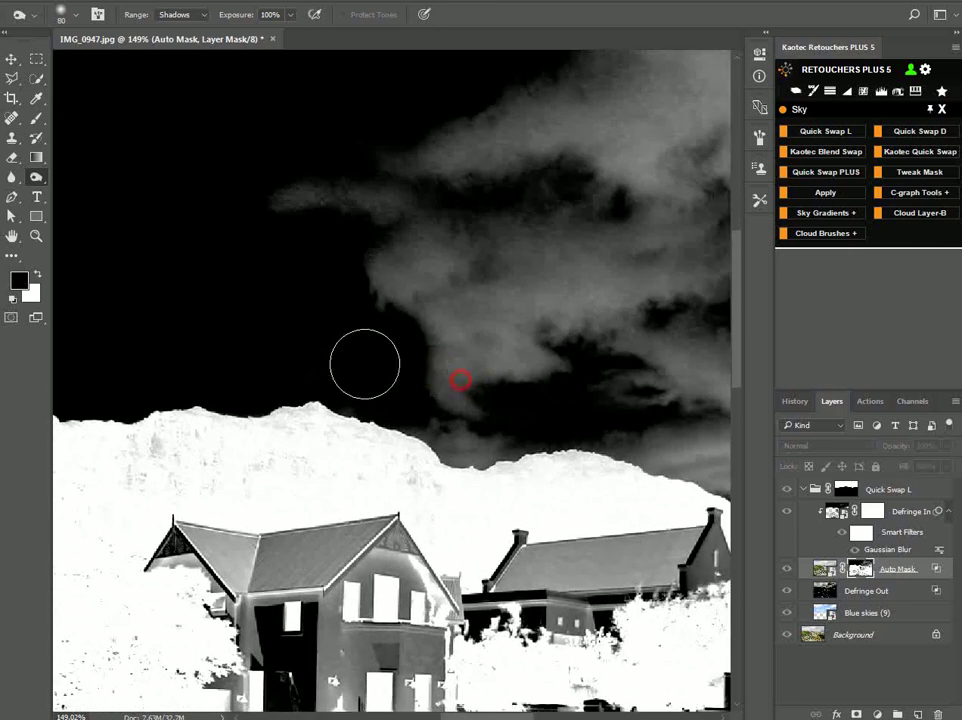
left_click_drag(509, 403, 401, 399)
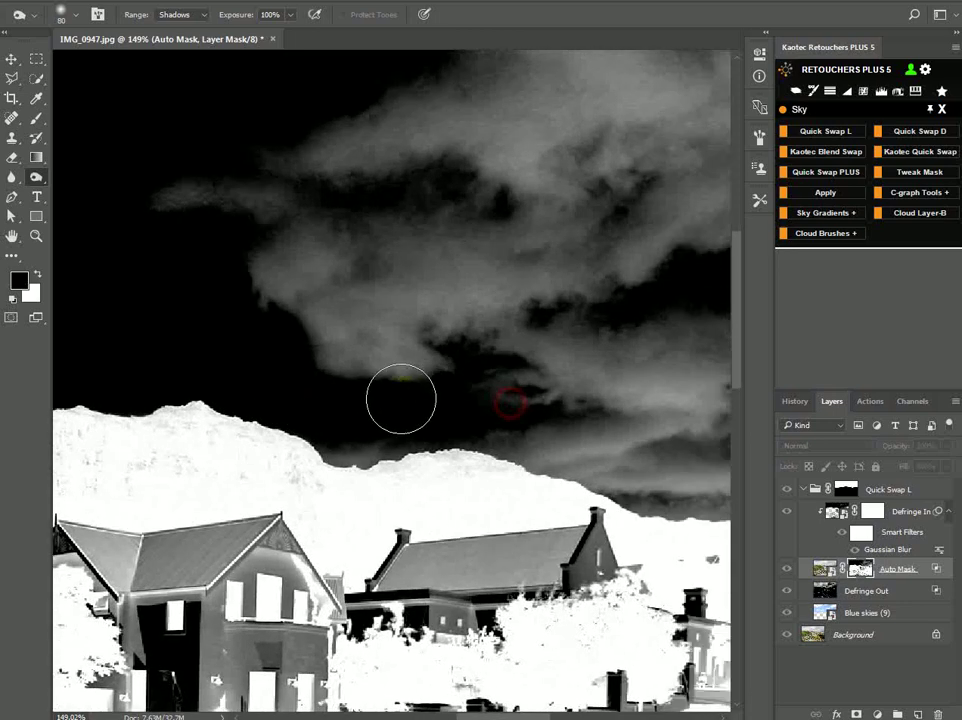
left_click(355, 452)
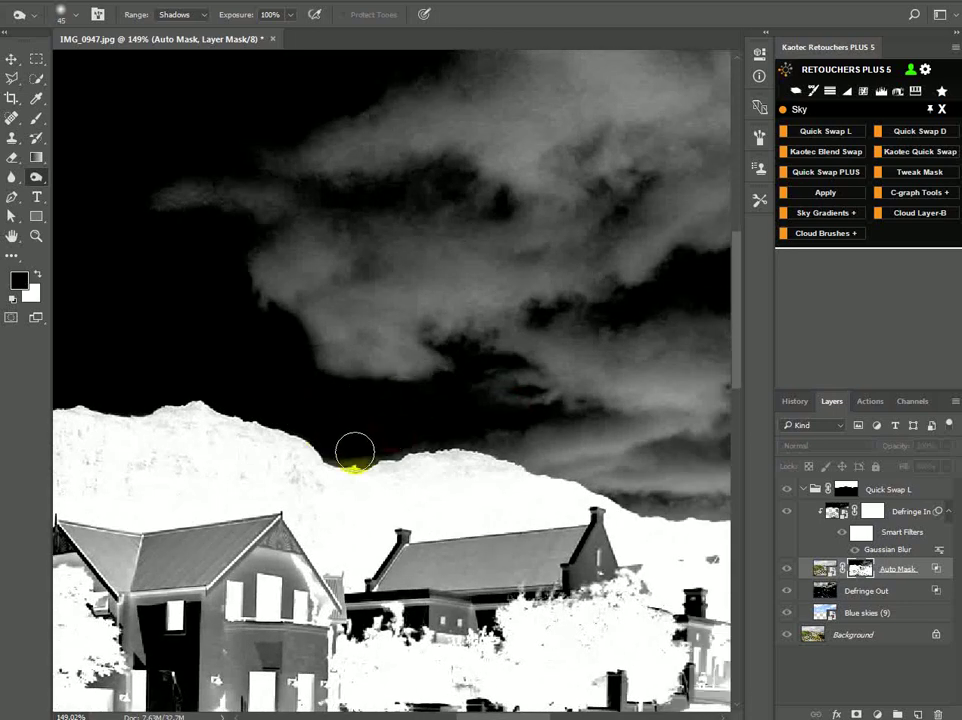
Burn the grey sky along the descending mountain ridge as far as the distant treetops, with the 45 px brush
left_click_drag(570, 443, 410, 436)
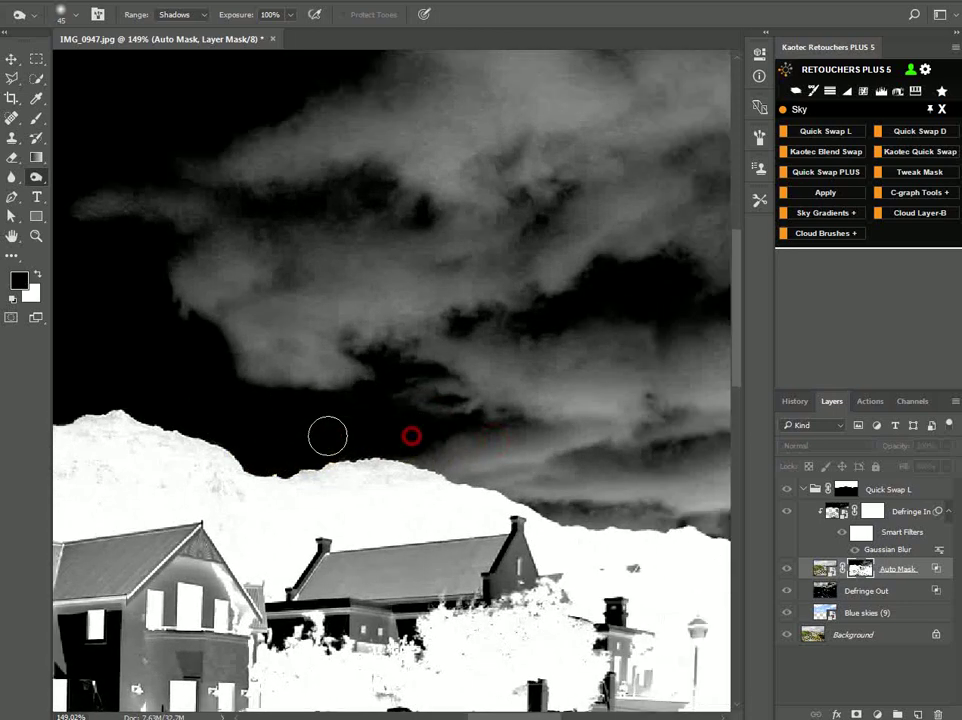
left_click_drag(490, 447, 405, 438)
mouse_move(273, 417)
left_mouse_down()
mouse_move(389, 468)
mouse_move(479, 492)
mouse_move(438, 490)
left_mouse_up()
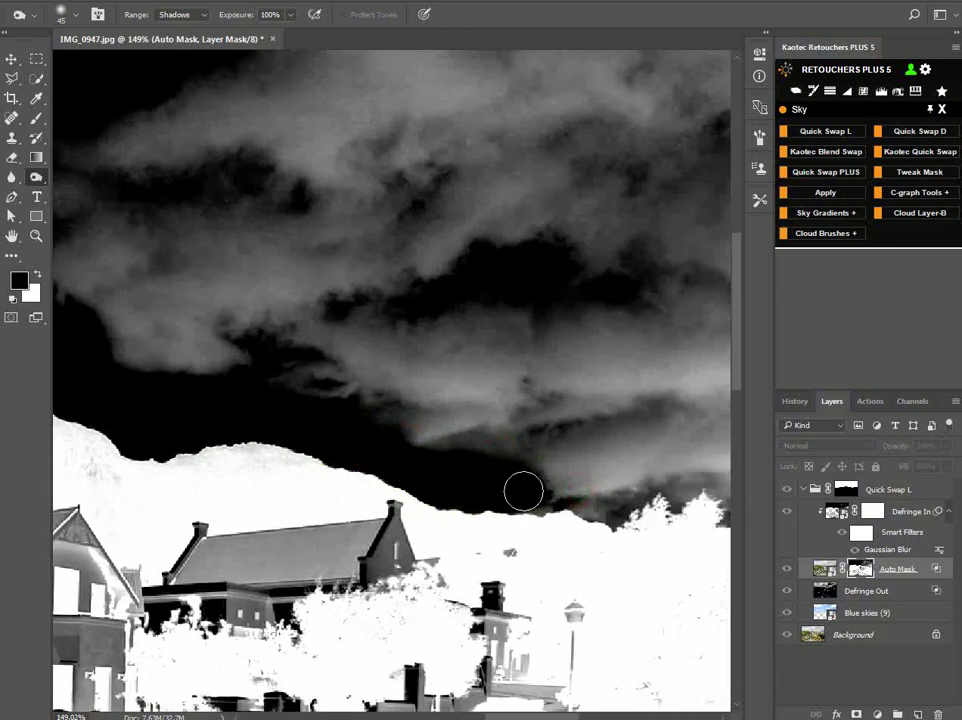
mouse_move(564, 488)
left_mouse_down()
mouse_move(434, 487)
mouse_move(445, 486)
left_mouse_up()
mouse_move(474, 487)
left_mouse_down()
mouse_move(509, 492)
mouse_move(468, 500)
mouse_move(506, 479)
mouse_move(494, 469)
mouse_move(402, 468)
left_mouse_up()
left_click_drag(549, 465, 467, 477)
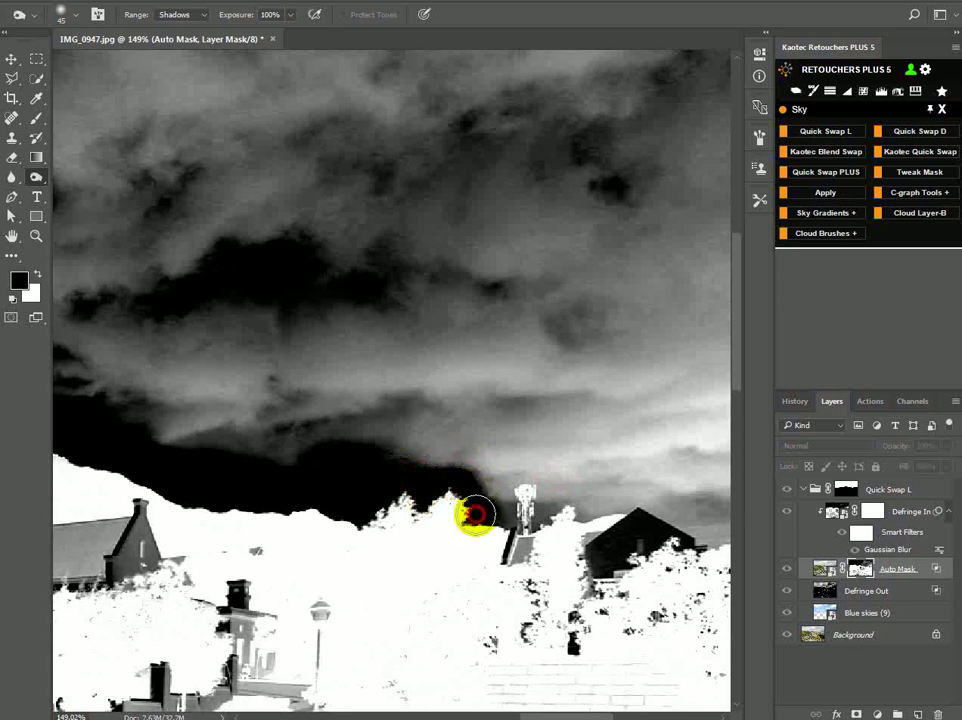
Burn the grey sky around the distant treetops and the tower, continuing over the dark gabled roof
left_click_drag(476, 515, 458, 524)
mouse_move(514, 506)
left_mouse_down()
mouse_move(504, 472)
mouse_move(574, 498)
mouse_move(561, 482)
mouse_move(550, 498)
mouse_move(537, 446)
mouse_move(573, 475)
mouse_move(585, 470)
mouse_move(527, 449)
mouse_move(526, 460)
mouse_move(532, 450)
mouse_move(496, 465)
mouse_move(558, 474)
mouse_move(535, 459)
mouse_move(562, 496)
mouse_move(552, 502)
mouse_move(631, 491)
left_mouse_up()
left_click_drag(716, 492, 505, 492)
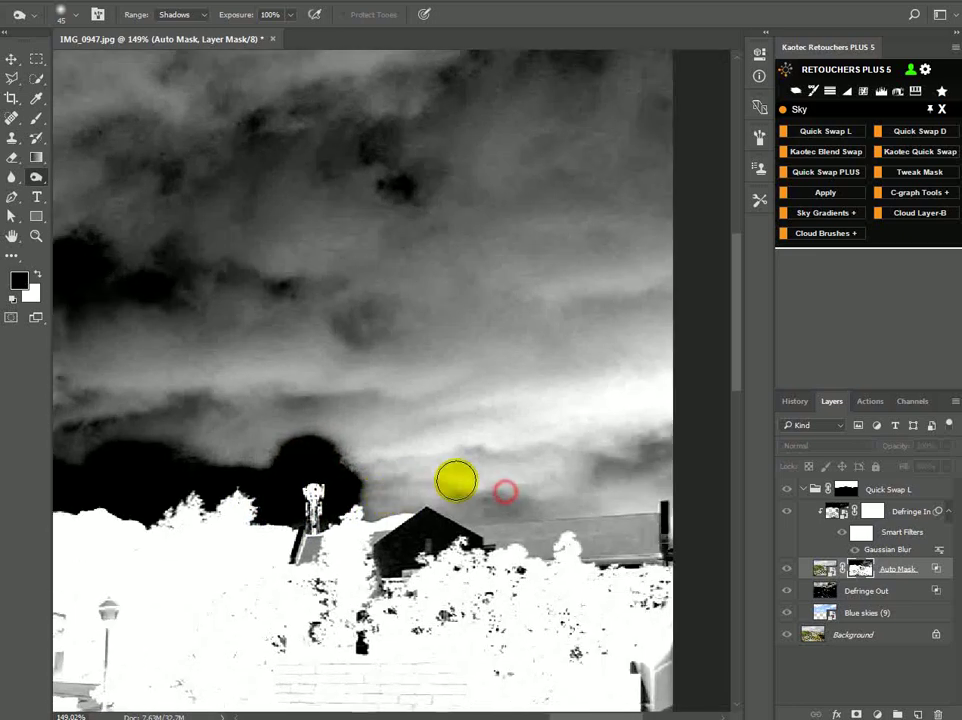
mouse_move(392, 500)
left_mouse_down()
mouse_move(426, 493)
mouse_move(384, 492)
mouse_move(362, 510)
mouse_move(430, 478)
mouse_move(445, 486)
mouse_move(390, 472)
mouse_move(365, 449)
mouse_move(445, 482)
left_mouse_up()
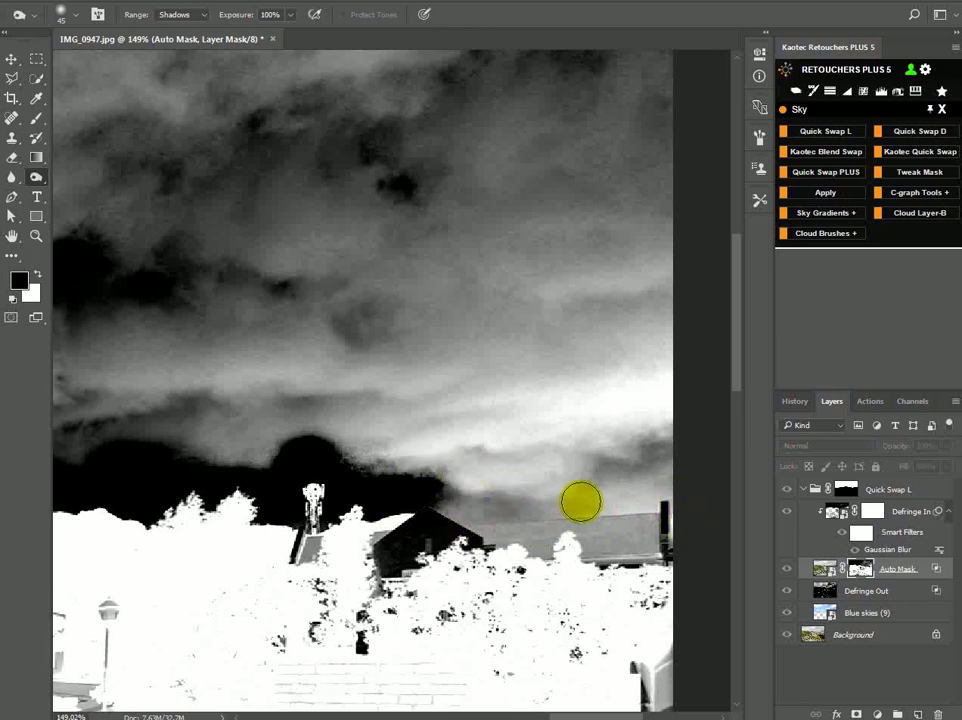
Burn the grey strip of sky above the long roof out to the image's right edge
mouse_move(578, 499)
left_mouse_down()
mouse_move(448, 507)
mouse_move(655, 507)
mouse_move(572, 520)
mouse_move(636, 509)
mouse_move(672, 483)
mouse_move(365, 466)
mouse_move(440, 453)
mouse_move(639, 471)
left_mouse_up()
left_click_drag(423, 483, 665, 484)
left_click_drag(462, 468, 693, 492)
left_click_drag(449, 492, 836, 509)
left_click_drag(432, 474, 459, 492)
Paint black over the upper part of the grey clouds in the Auto Mask with a 500 px Brush at 100% opacity
scroll(462, 493, "down", 3)
left_click_drag(630, 512, 280, 512)
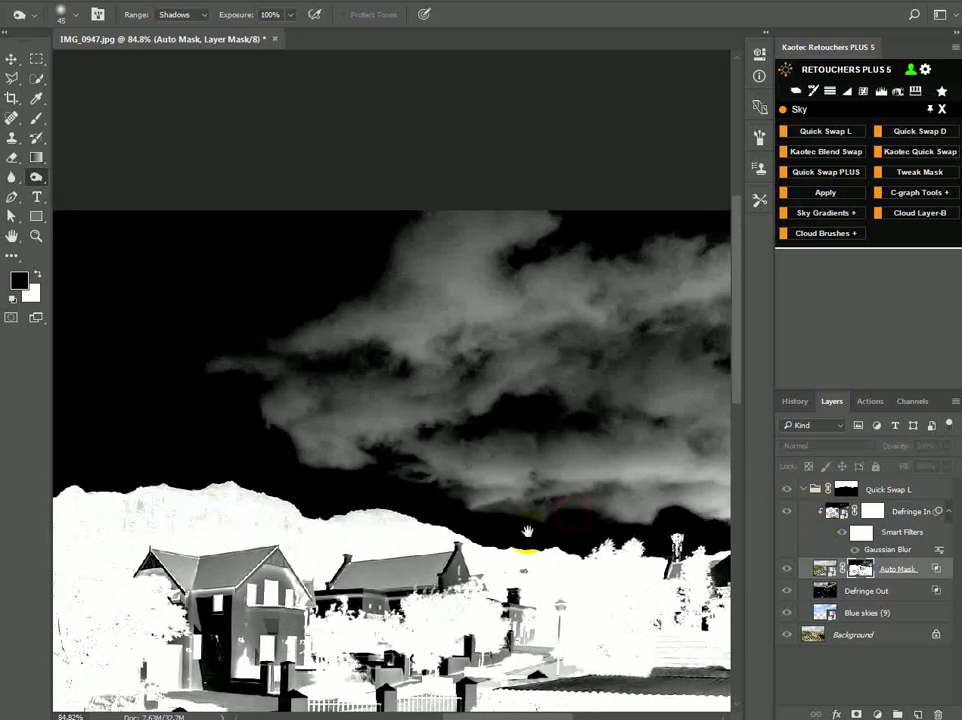
left_click_drag(704, 562, 372, 518)
left_click_drag(436, 523, 511, 497)
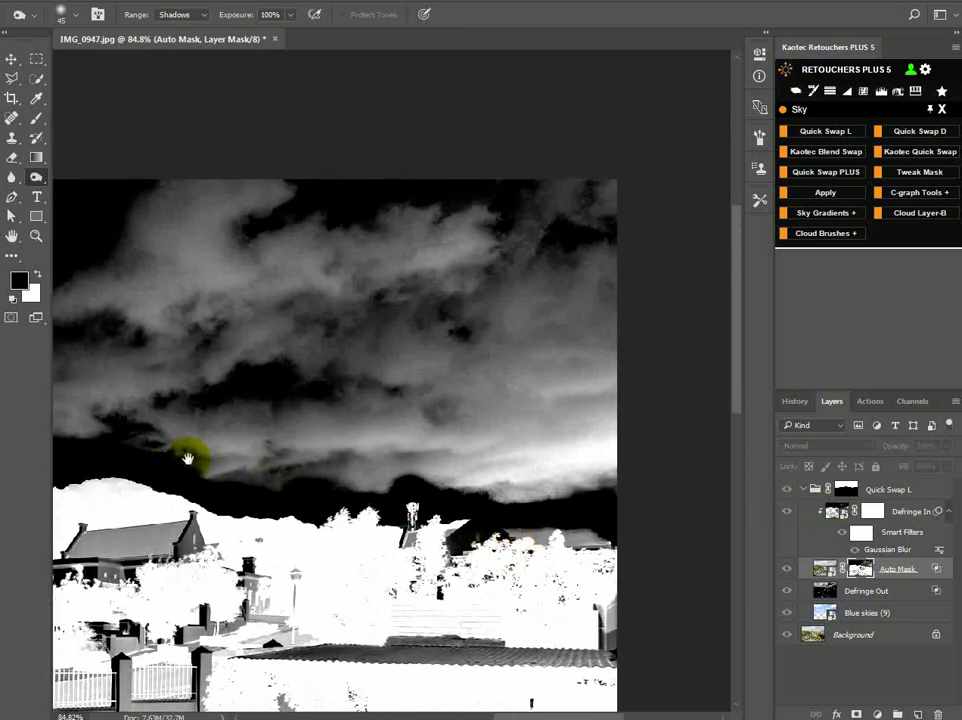
left_click_drag(188, 459, 434, 495)
left_click_drag(431, 407, 352, 391)
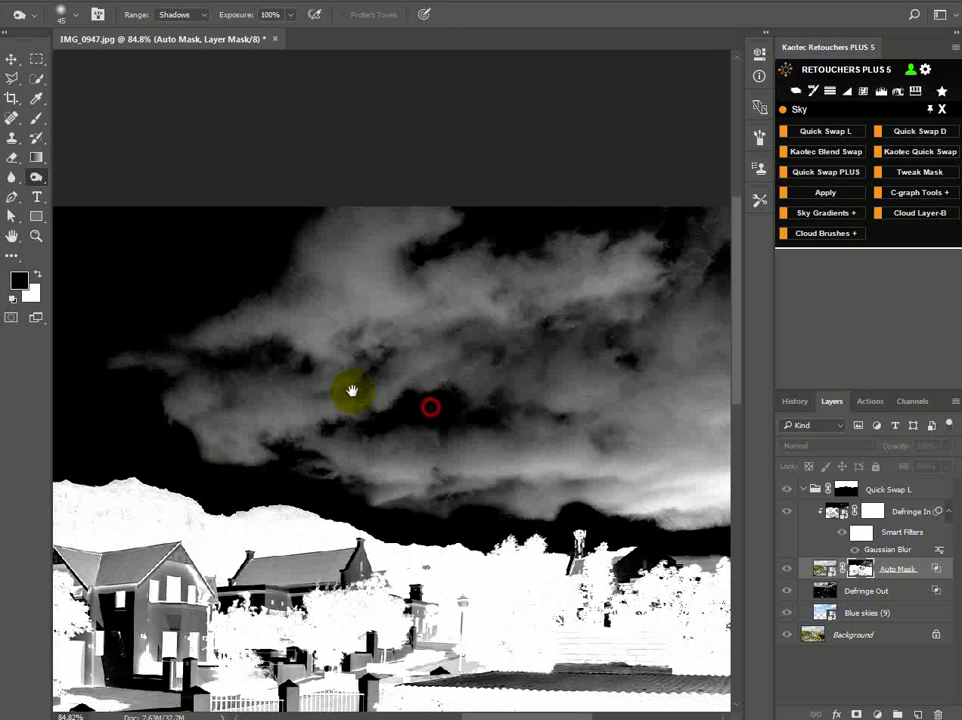
left_click(35, 121)
left_click(386, 206)
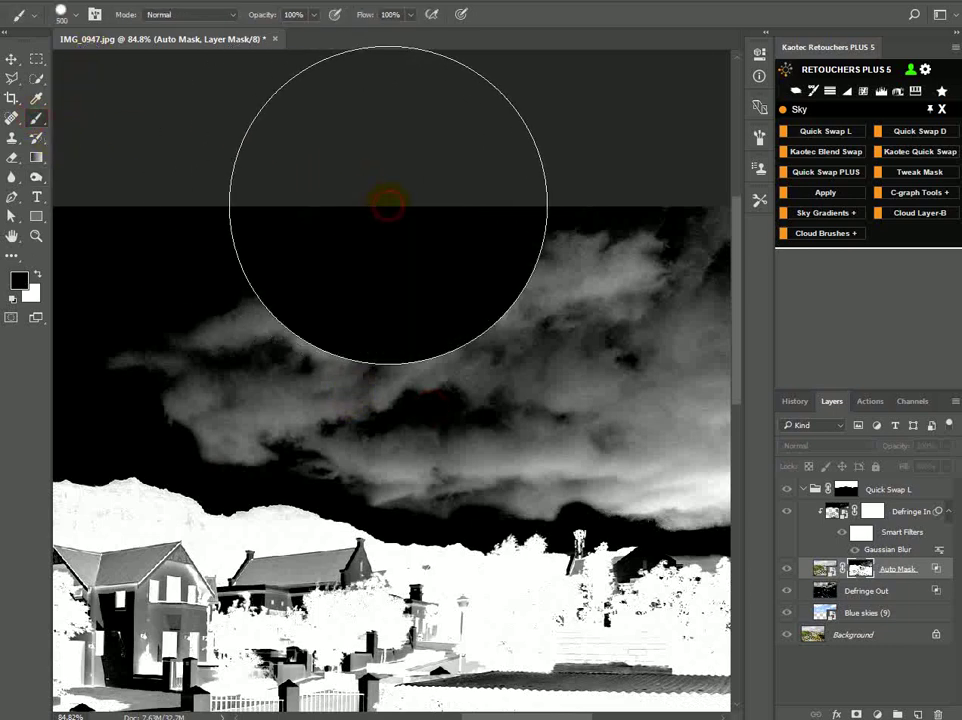
key("bracketleft")
key("bracketleft")
key("bracketright")
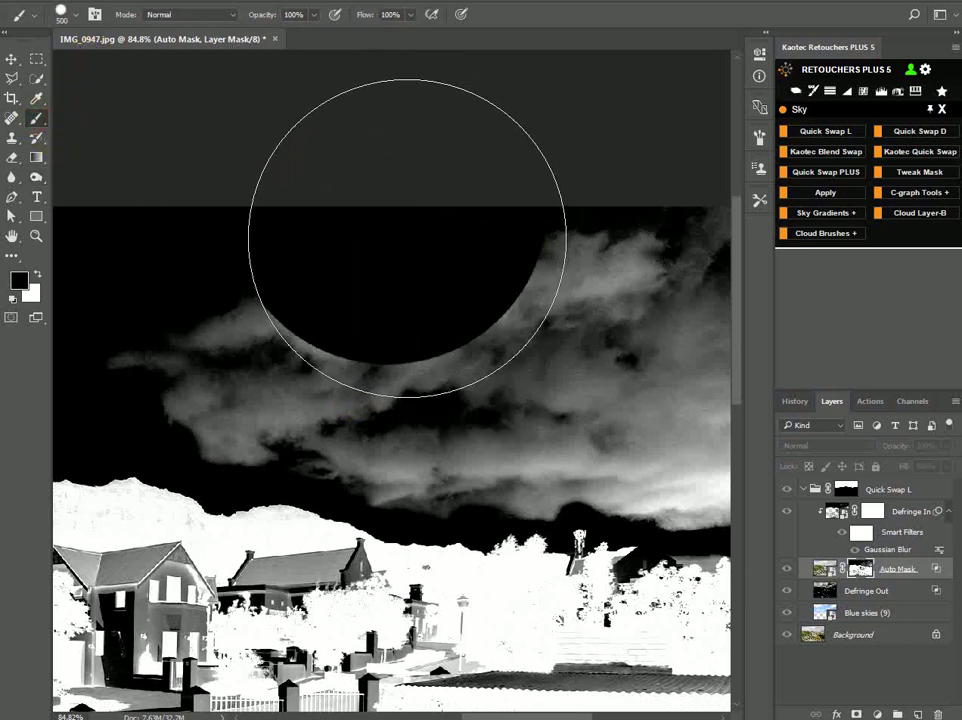
Paint all the remaining grey clouds in the Auto Mask's sky black with a 200 px Brush
key("bracketleft")
key("bracketleft")
mouse_move(320, 280)
left_mouse_down()
mouse_move(123, 325)
mouse_move(435, 359)
mouse_move(237, 356)
mouse_move(640, 266)
mouse_move(646, 228)
left_mouse_up()
left_click_drag(480, 232, 298, 233)
mouse_move(409, 256)
left_mouse_down()
mouse_move(361, 324)
mouse_move(627, 408)
mouse_move(608, 438)
left_mouse_up()
mouse_move(617, 440)
left_mouse_down()
mouse_move(592, 462)
mouse_move(528, 472)
mouse_move(449, 458)
mouse_move(390, 428)
mouse_move(355, 458)
left_mouse_up()
mouse_move(232, 390)
left_mouse_down()
mouse_move(529, 410)
mouse_move(578, 466)
mouse_move(550, 479)
mouse_move(470, 462)
left_mouse_up()
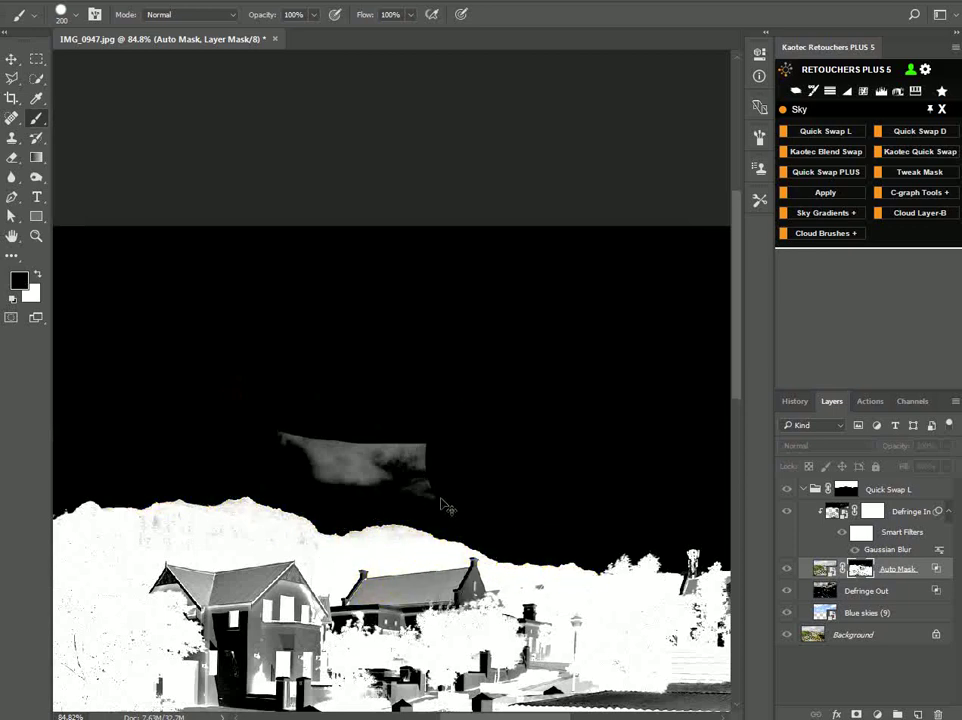
mouse_move(477, 451)
left_mouse_down()
mouse_move(352, 425)
mouse_move(429, 408)
left_mouse_up()
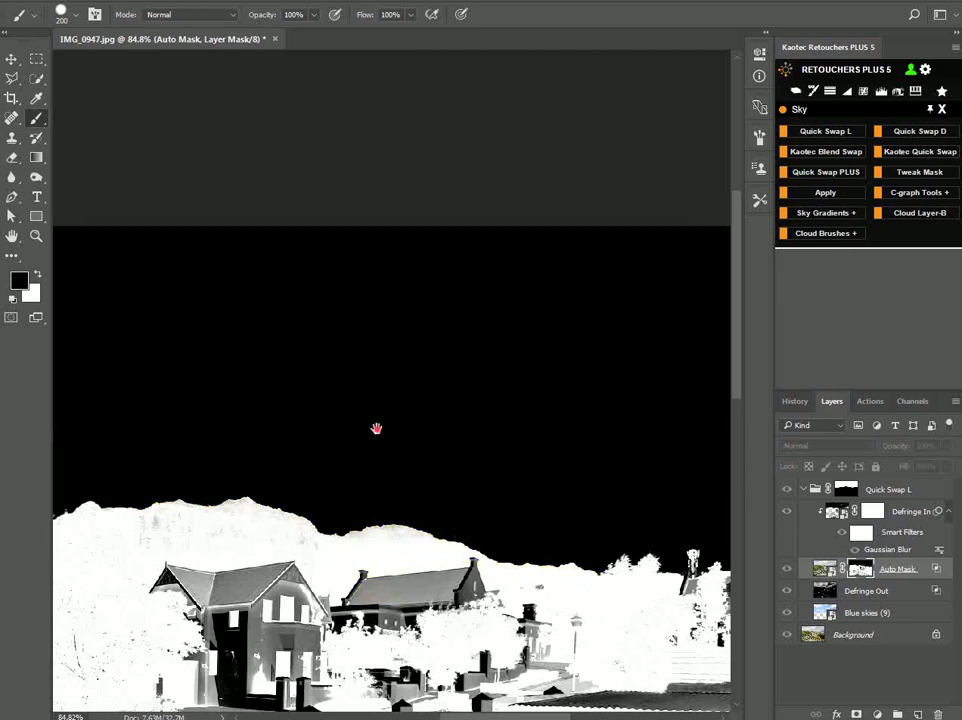
Leave the Auto Mask view to show the whole photo with the mask still selected
left_click_drag(376, 428, 456, 382)
scroll(380, 384, "down", 10)
scroll(379, 383, "up", 1)
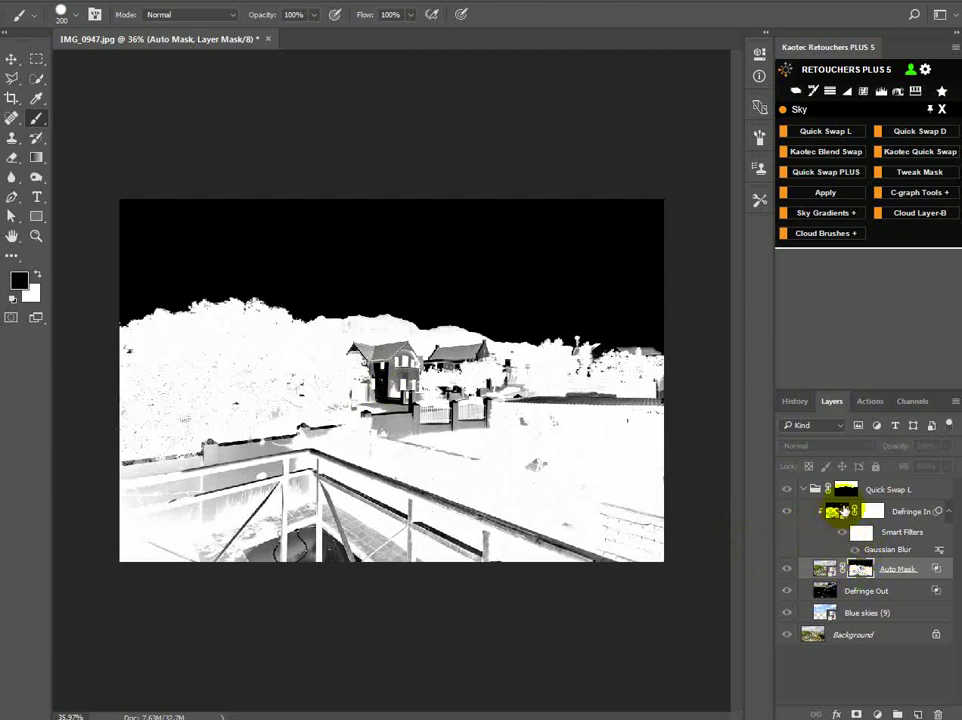
left_click(861, 569, "alt")
left_click(859, 570)
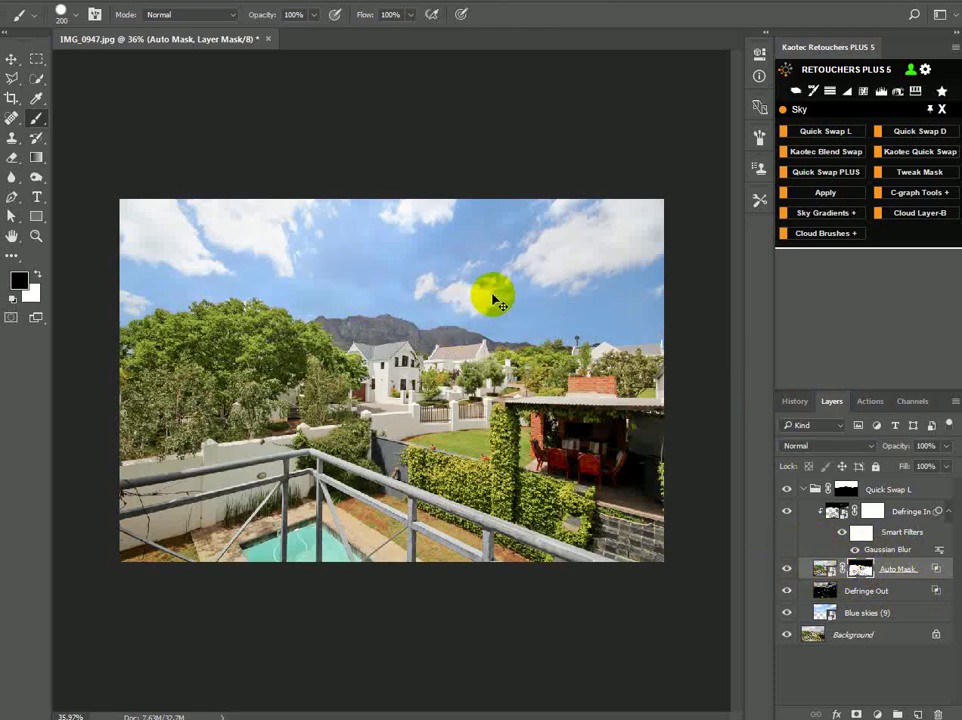
Compare the sky with the Defringe Out layer hidden and shown, leaving the layer visible
left_click(783, 592)
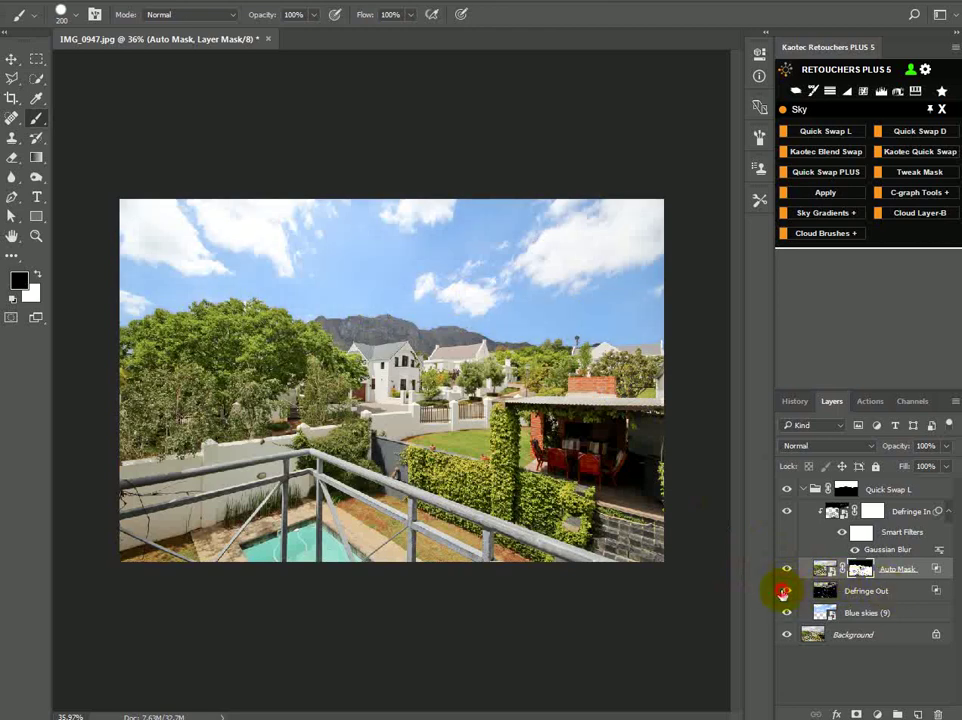
left_click(783, 592)
left_click(783, 592)
left_click(783, 592)
left_click(783, 592)
left_click(785, 592)
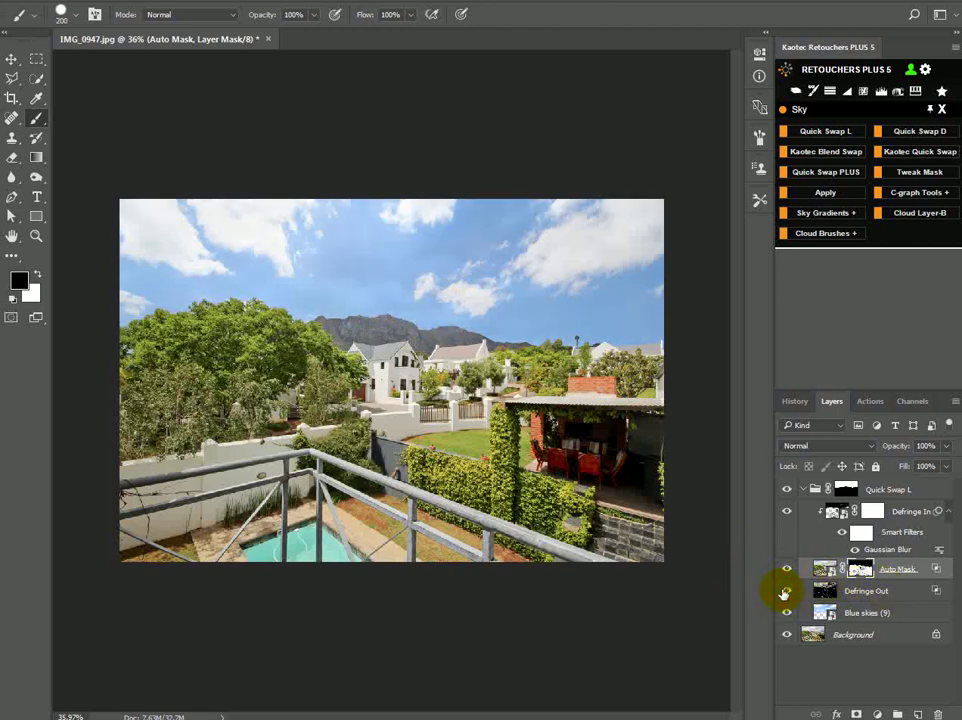
left_click(785, 592)
left_click(785, 592)
left_click(785, 592)
left_click(785, 592)
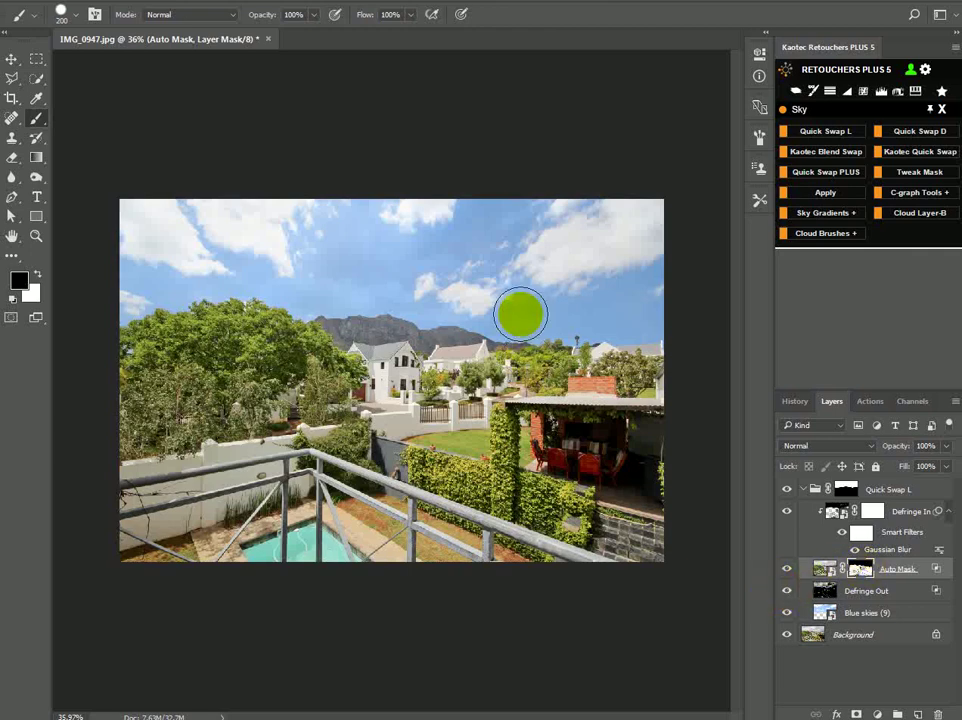
Select the Auto Mask's layer mask and run Apply to update the Quick Swap L defringe layers
left_click(826, 591)
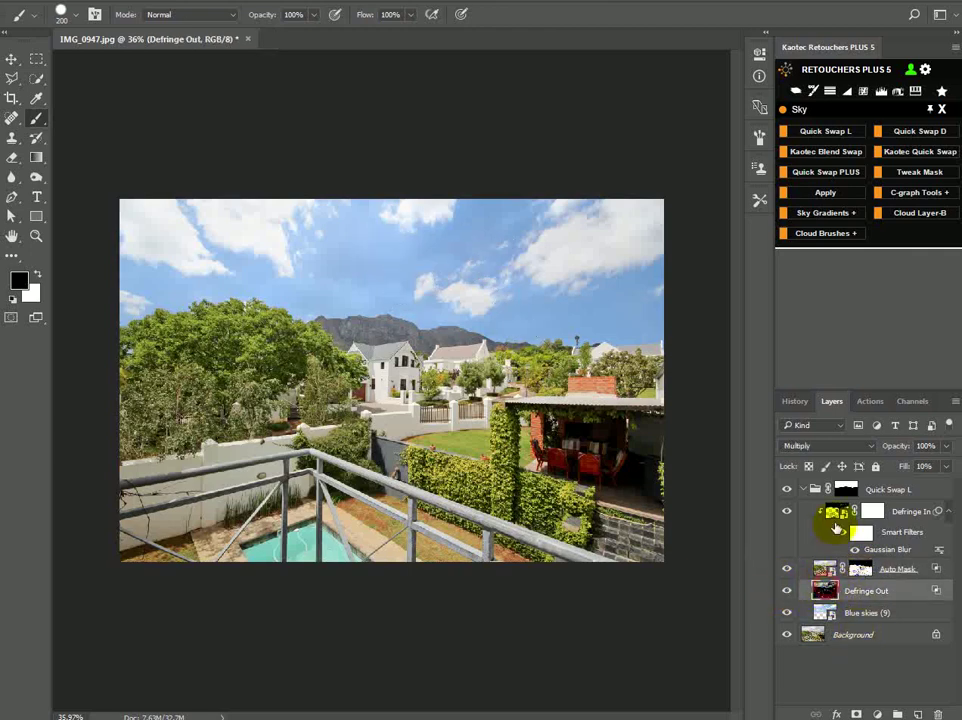
left_click(860, 569)
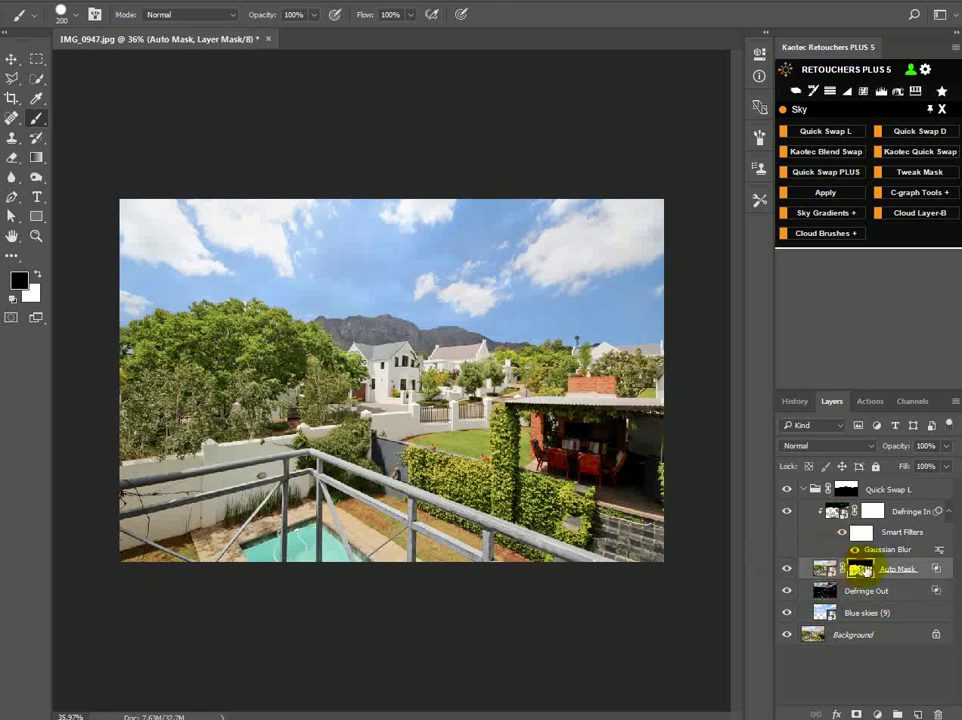
left_click(825, 193)
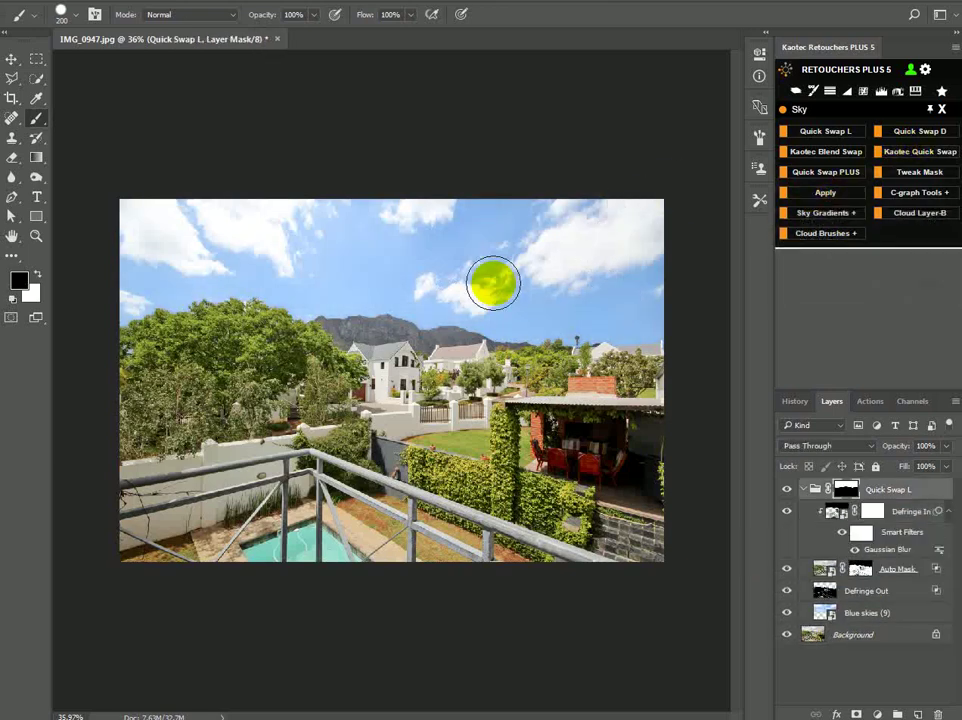
Inspect the tree and mountain edges against the new sky up close, and return to the whole image
scroll(452, 249, "down", 2)
scroll(452, 250, "up", 1)
key("z")
left_click_drag(658, 212, 566, 355)
left_click_drag(299, 415, 447, 435)
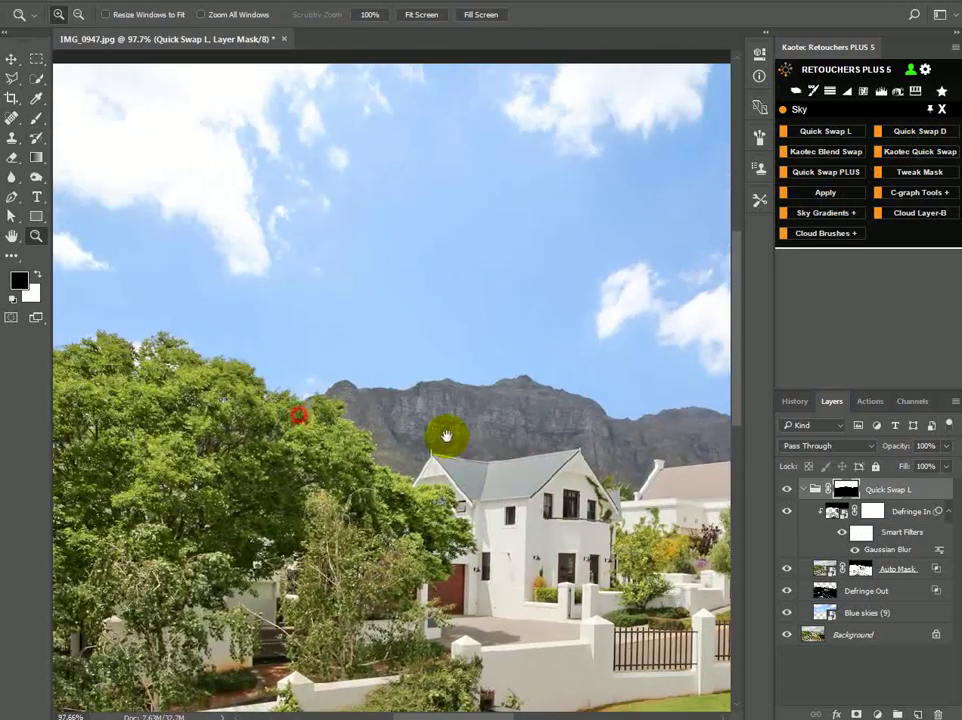
scroll(447, 435, "down", 10)
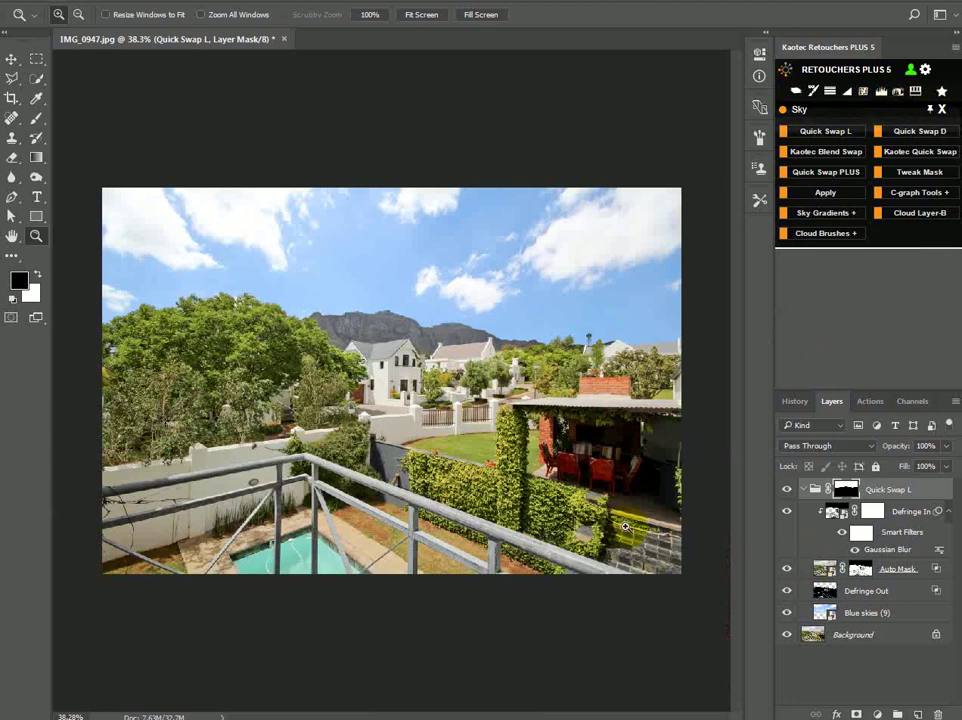
Try Levels on the Blue skies (9) layer with output black 21 and midtones 1.05, and cancel it
left_click(836, 618)
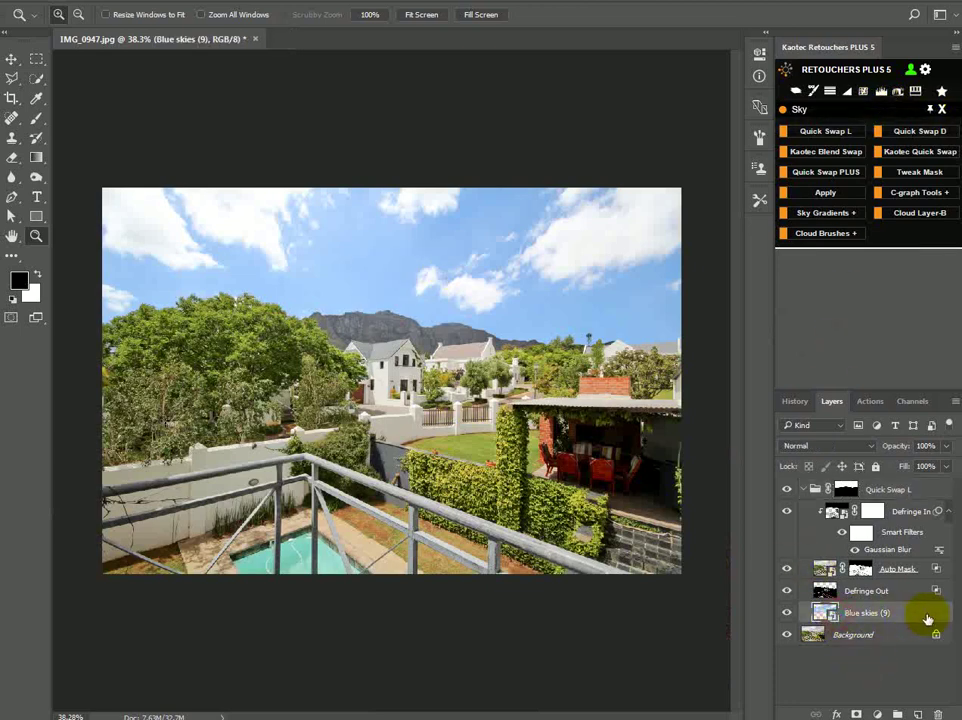
left_click(884, 96)
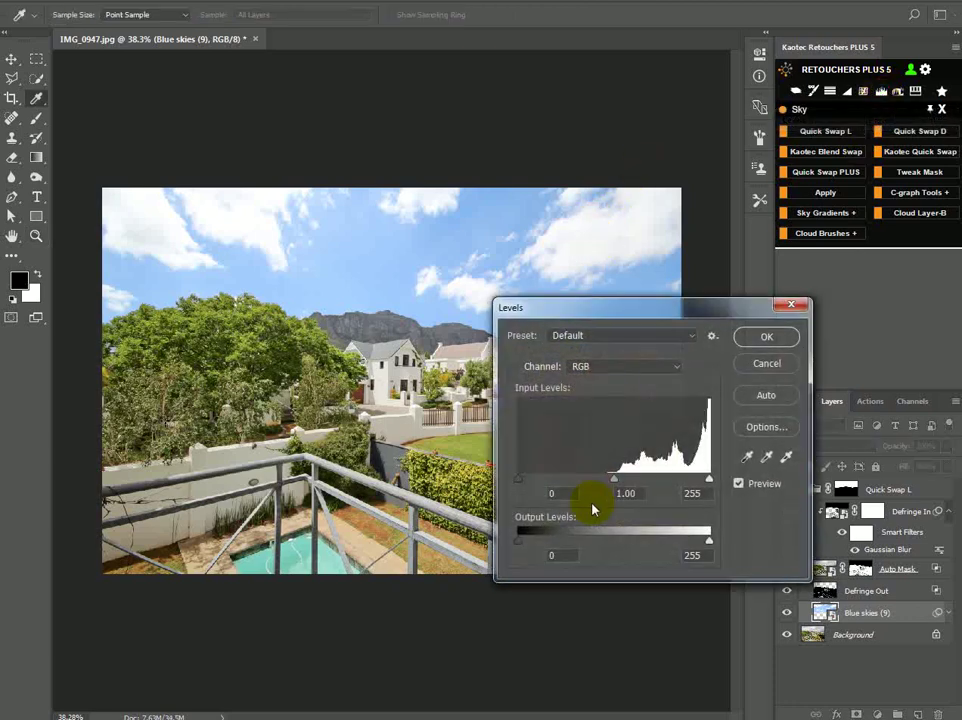
mouse_move(521, 548)
left_mouse_down()
mouse_move(515, 541)
mouse_move(563, 550)
mouse_move(514, 548)
mouse_move(537, 548)
left_mouse_up()
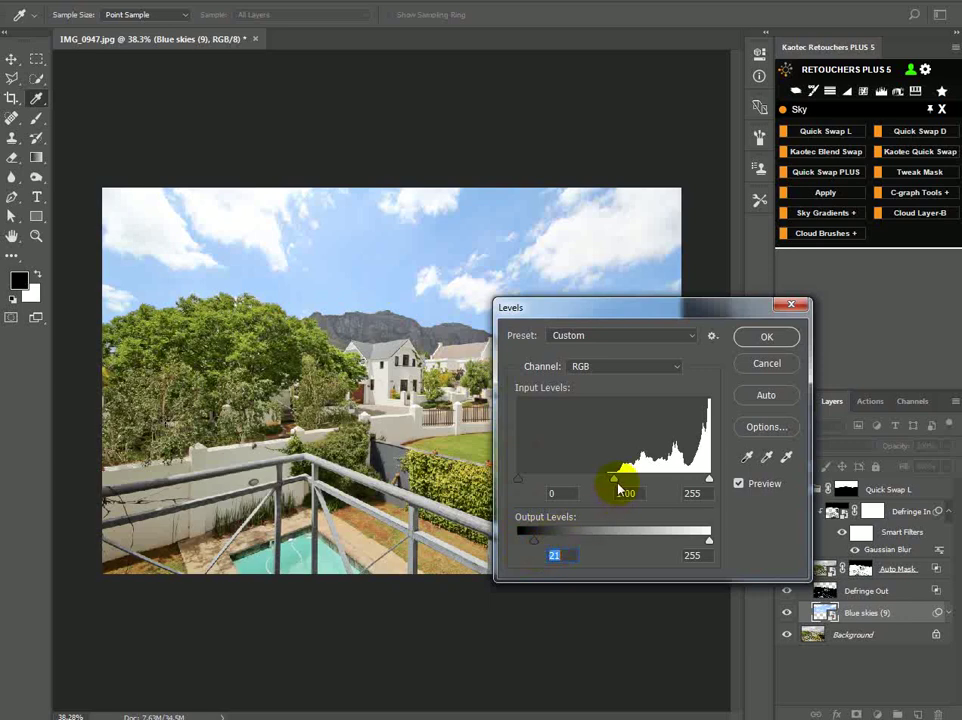
mouse_move(613, 484)
left_mouse_down()
mouse_move(622, 491)
mouse_move(590, 492)
mouse_move(615, 498)
left_mouse_up()
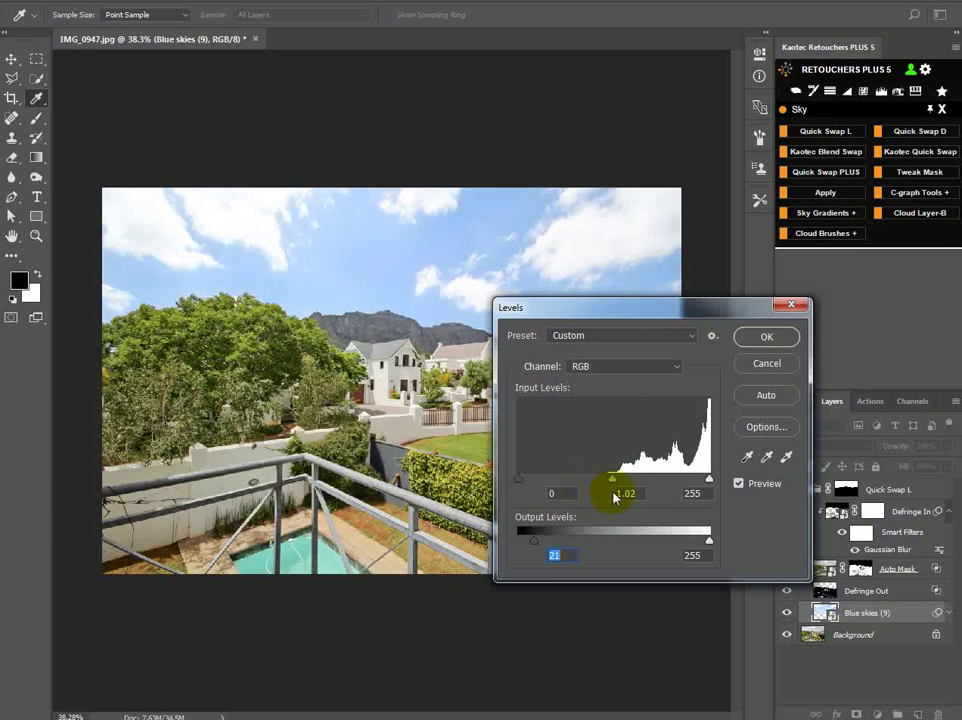
mouse_move(709, 484)
left_mouse_down()
mouse_move(672, 486)
mouse_move(709, 479)
left_mouse_up()
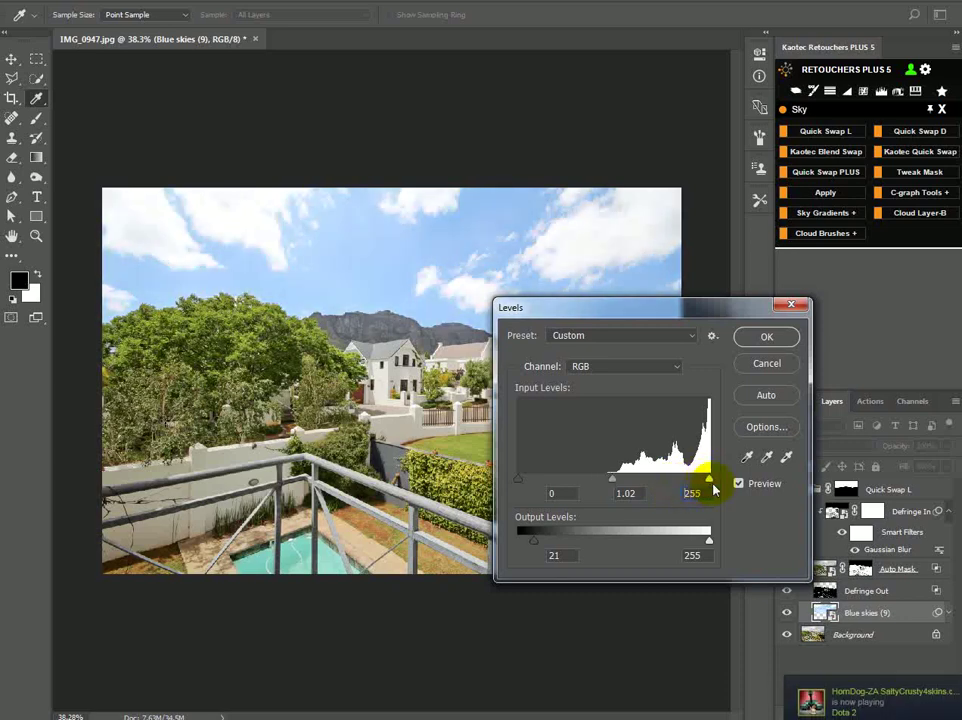
left_click(611, 484)
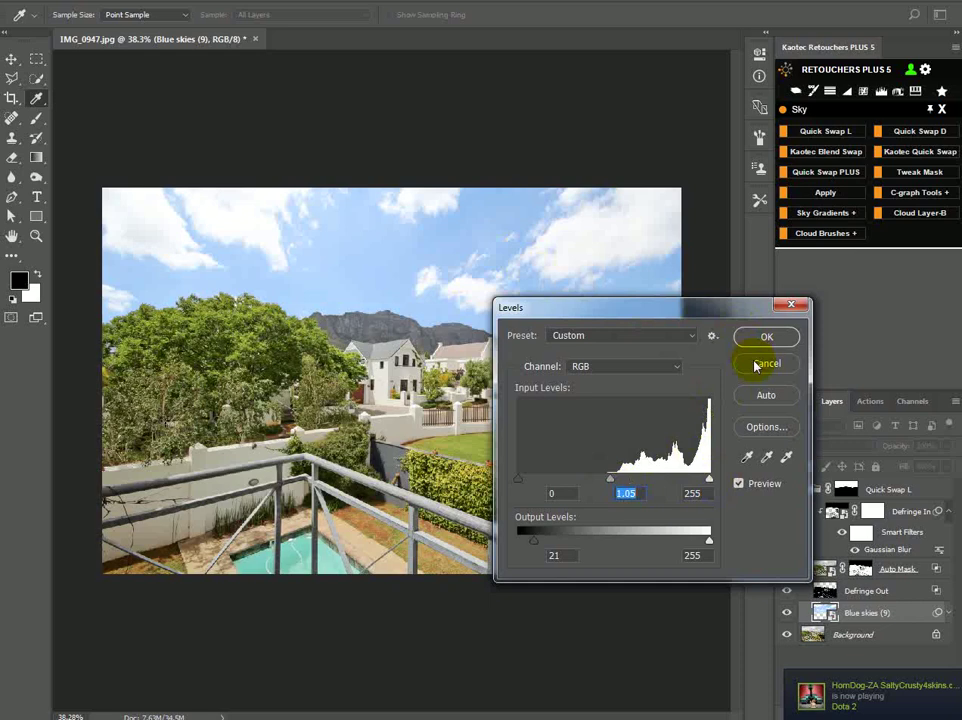
left_click(755, 366)
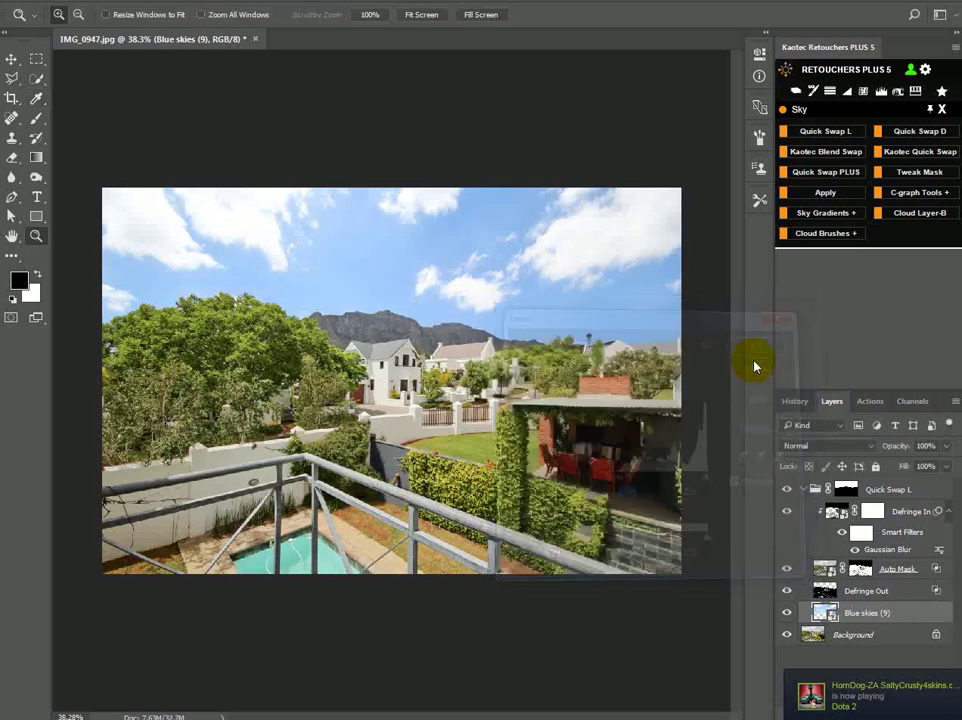
Try Hue/Saturation on the Blue skies (9) layer with hue +11 and saturation -30, and cancel it
left_click(915, 95)
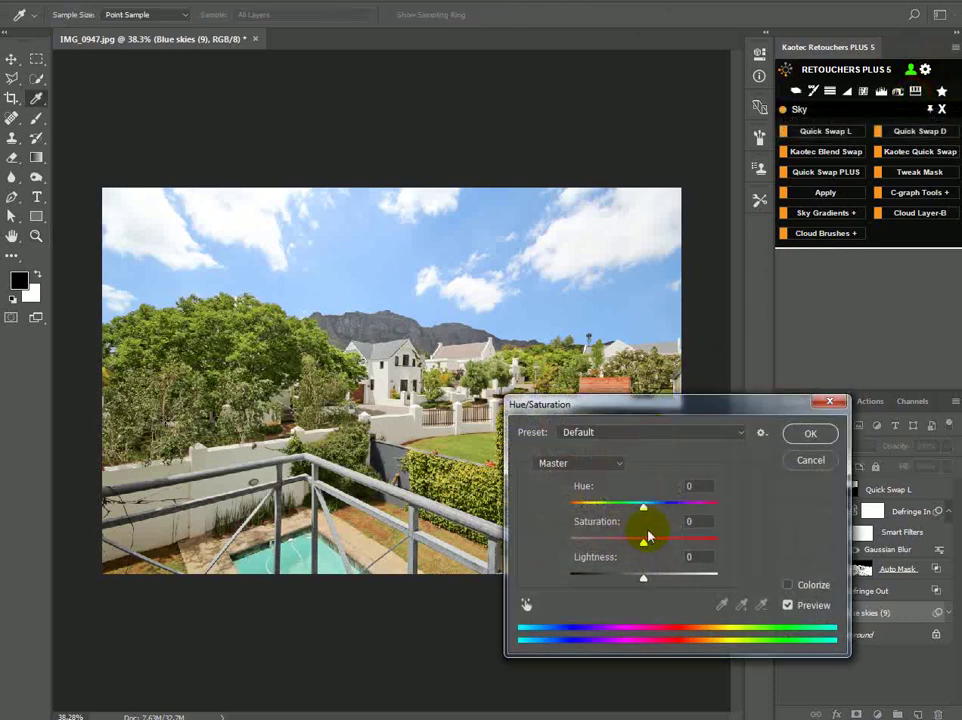
left_click_drag(645, 517, 622, 558)
type("0")
left_click(650, 510)
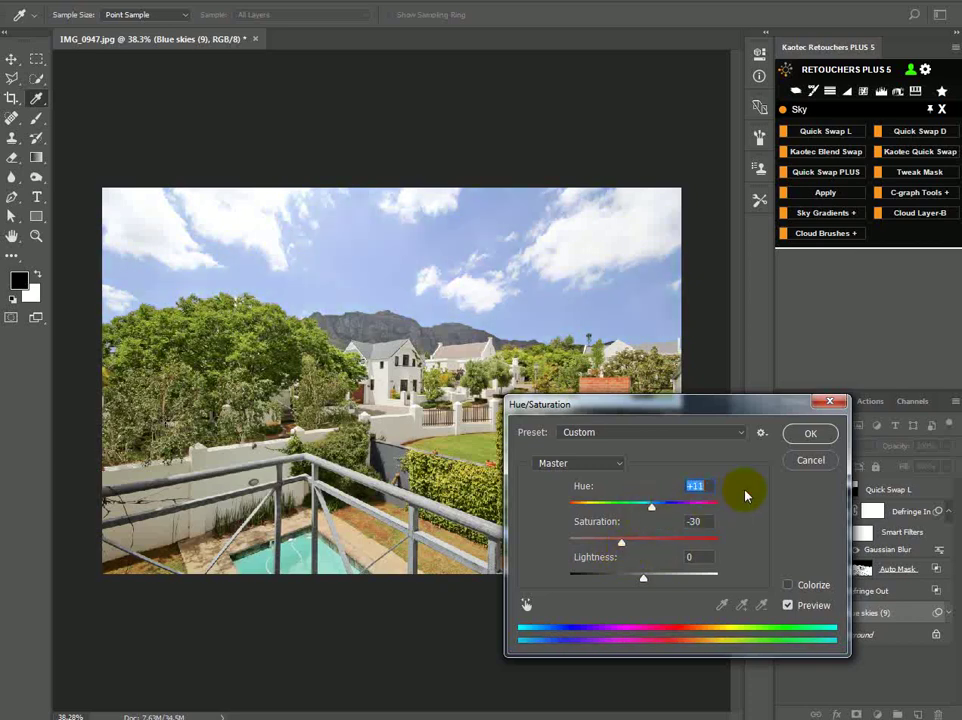
left_click(804, 467)
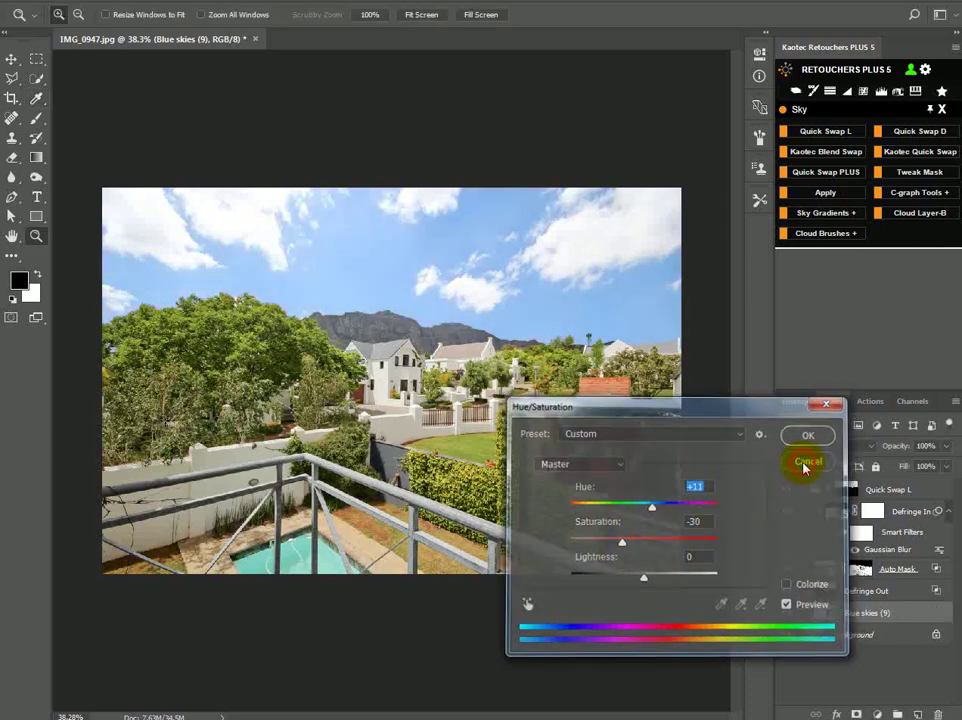
scroll(525, 398, "up", 2)
scroll(525, 399, "down", 1)
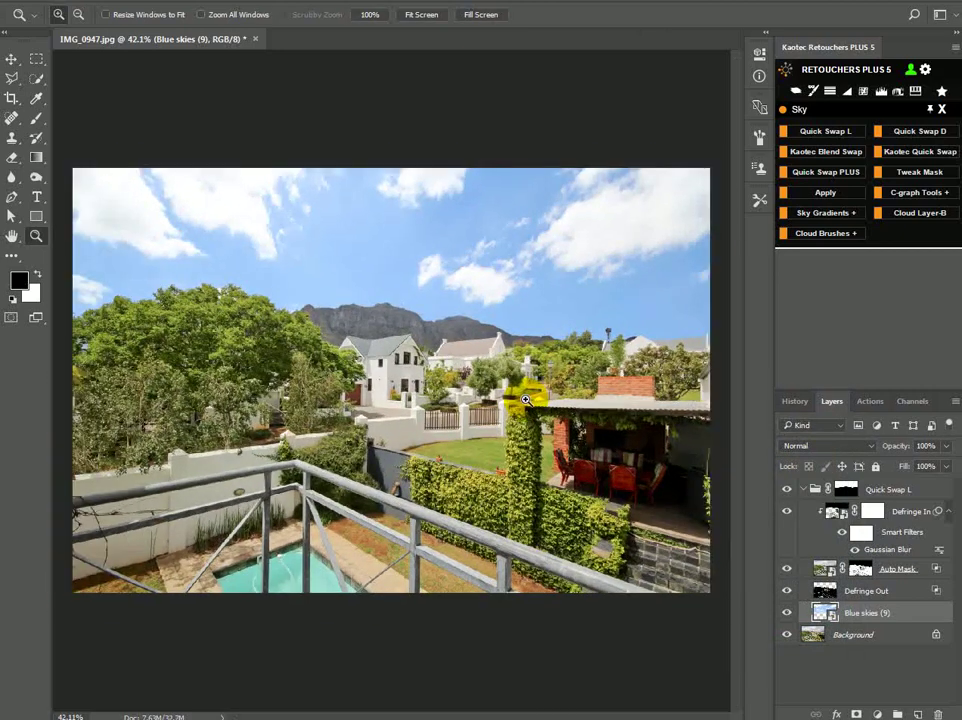